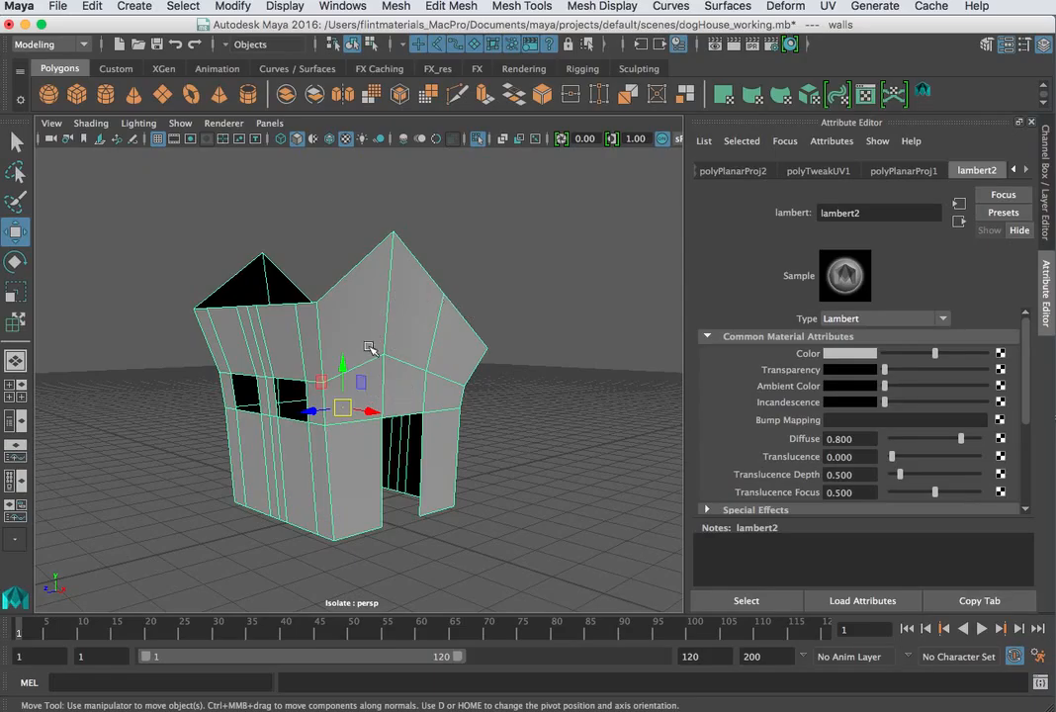
Open the UV Editor for the walls mesh and enlarge its four UV shells in view.
scroll(438, 396, up, 2)
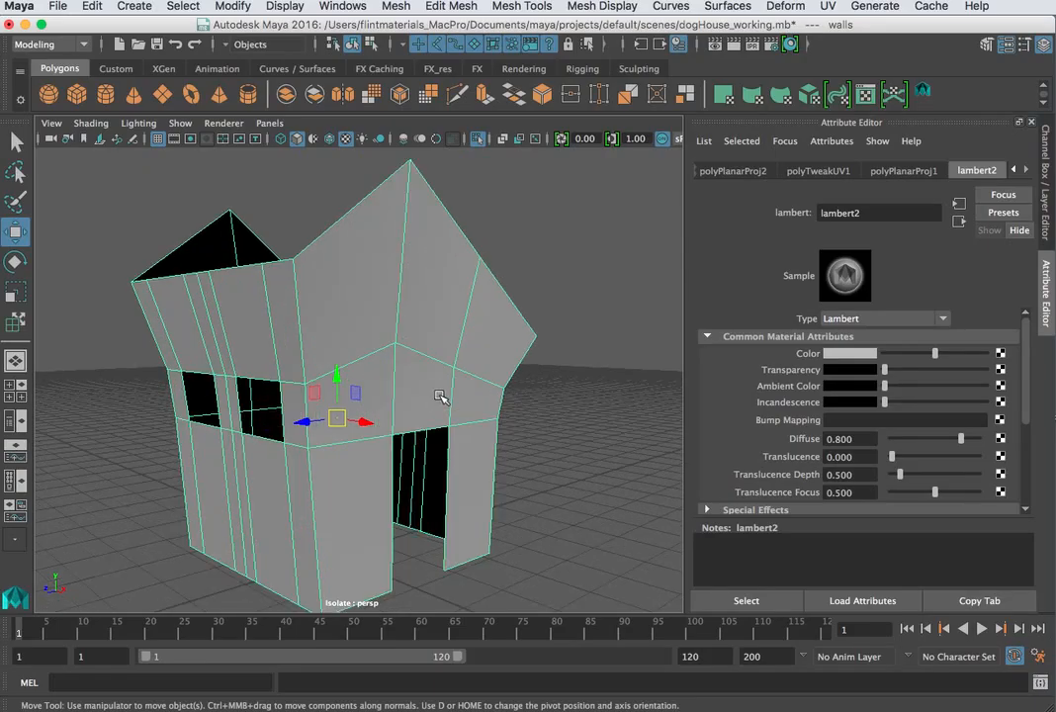
click(337, 7)
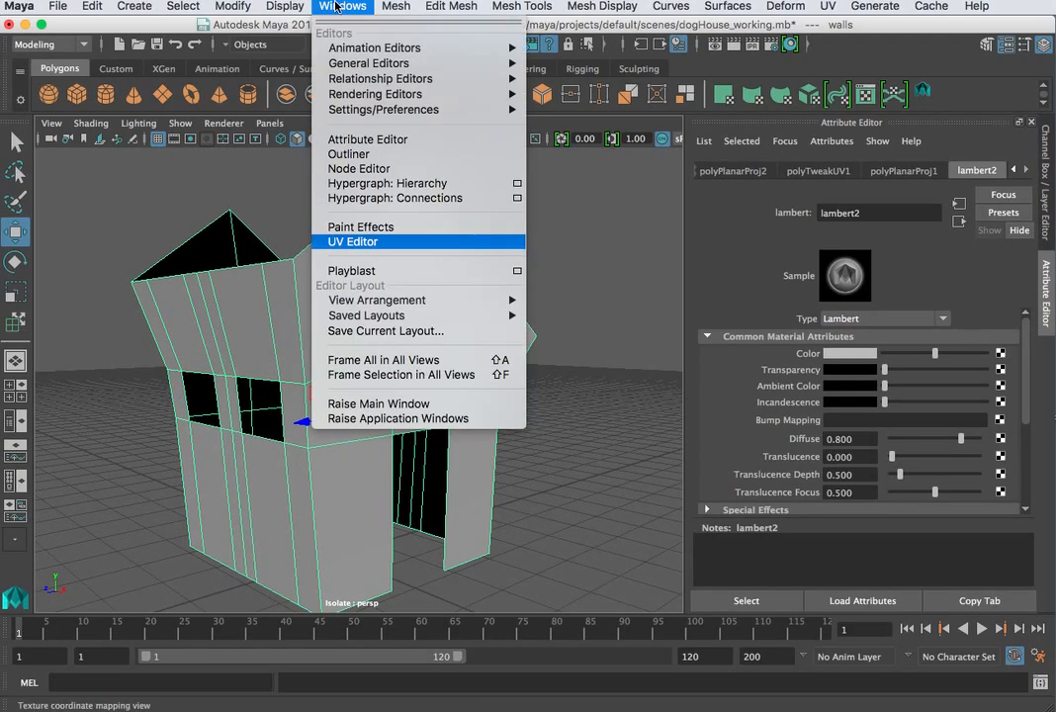
click(353, 241)
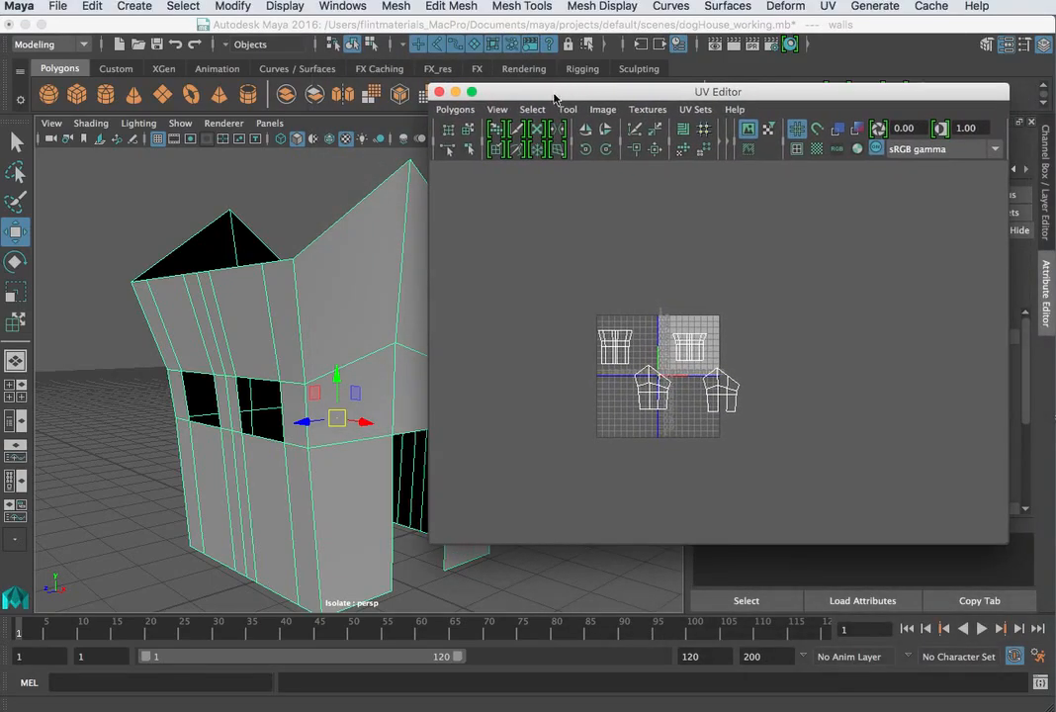
scroll(714, 323, up, 5)
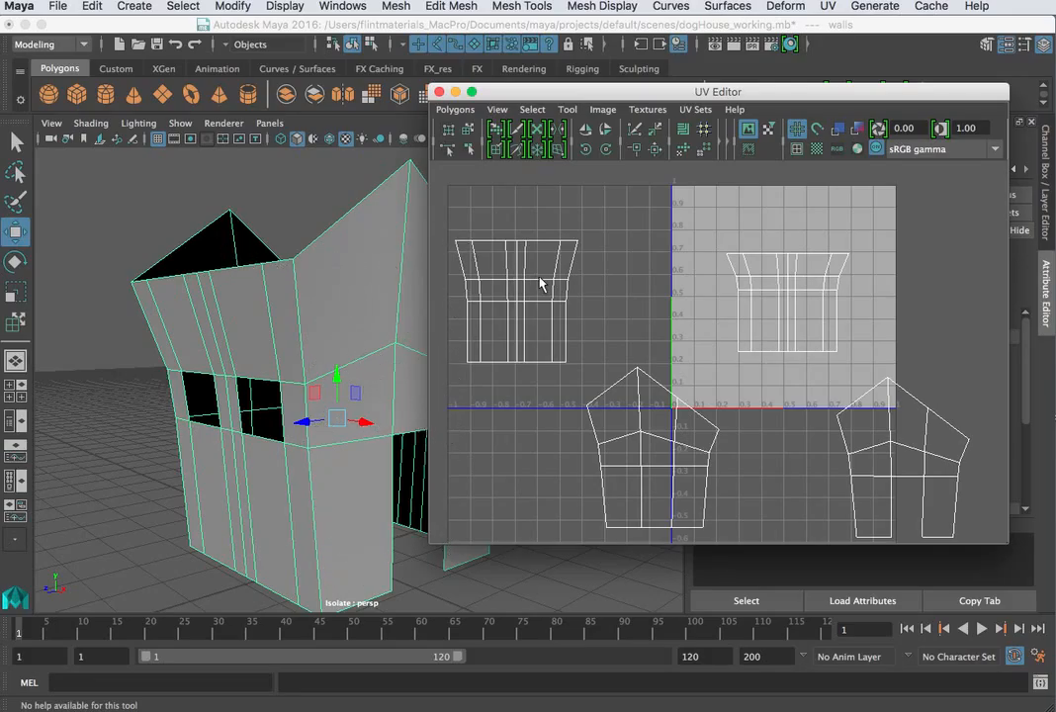
Reposition the two side-wall shells and the two gable-wall shells with the Move UV Shell Tool.
click(470, 132)
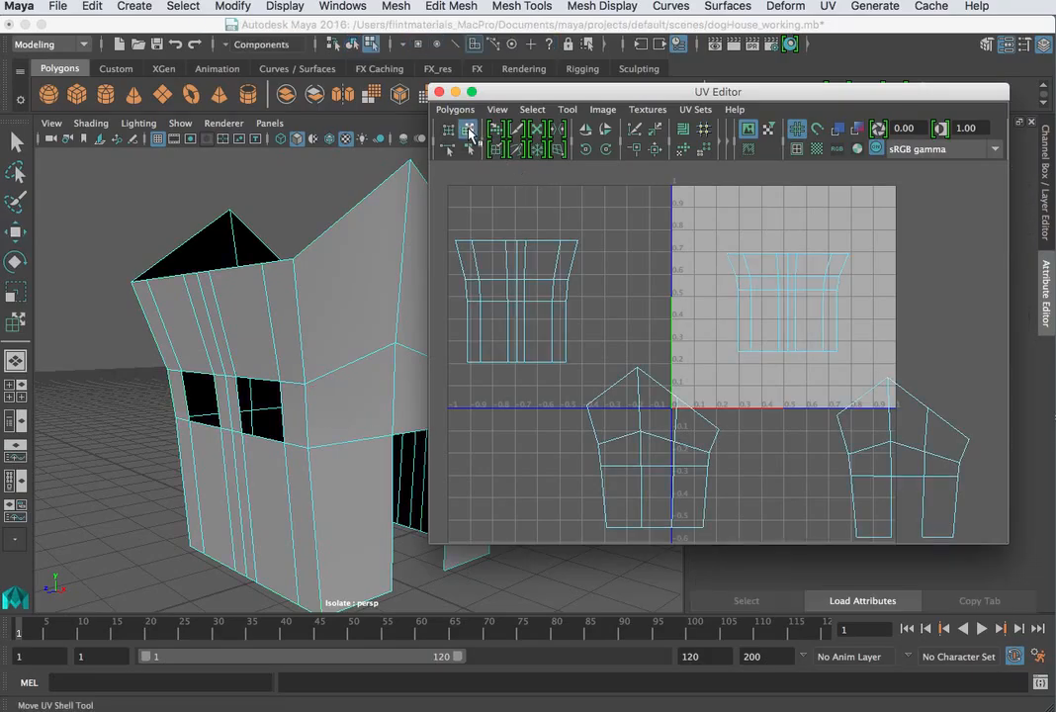
click(516, 300)
drag(516, 299, 560, 279)
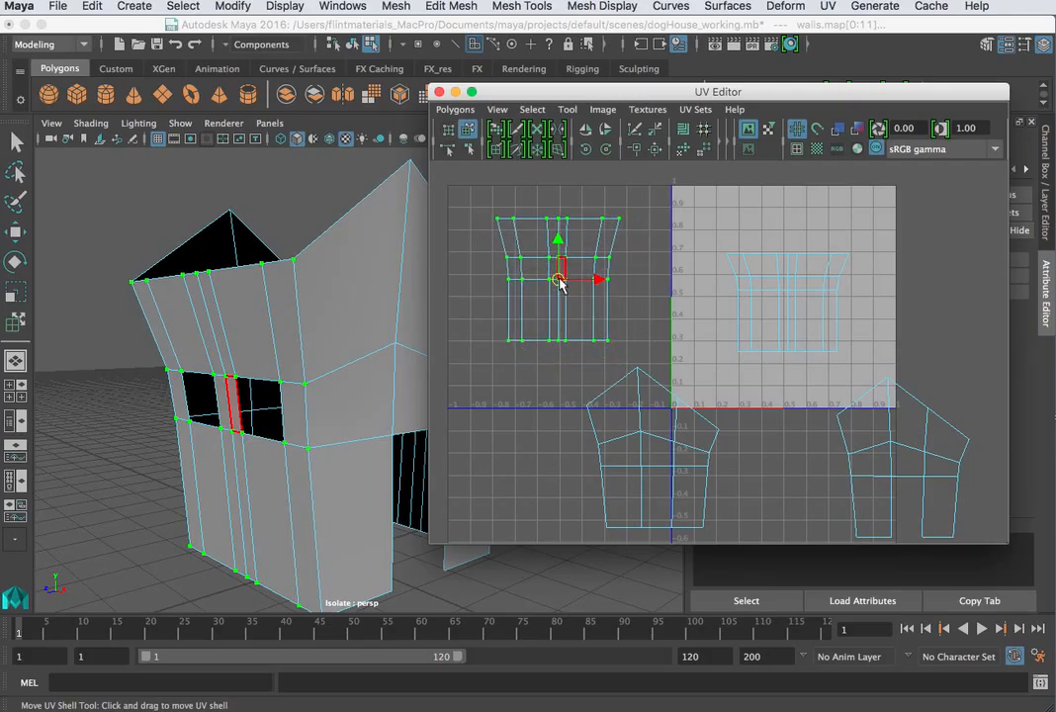
click(786, 305)
drag(786, 305, 775, 278)
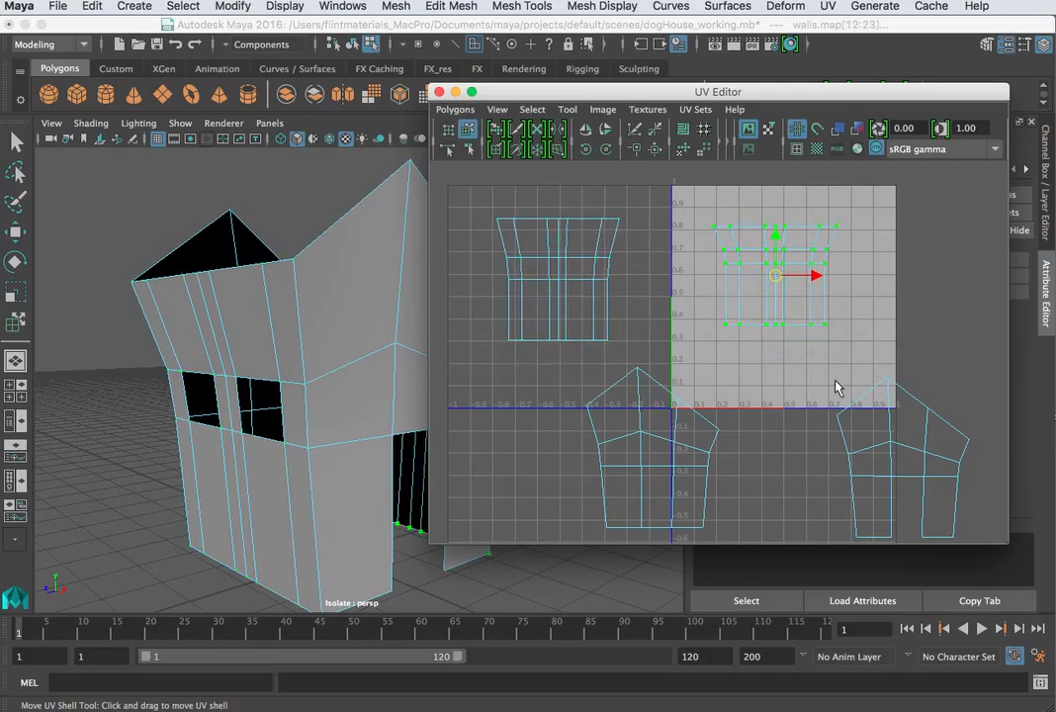
click(903, 459)
drag(906, 461, 903, 426)
click(653, 448)
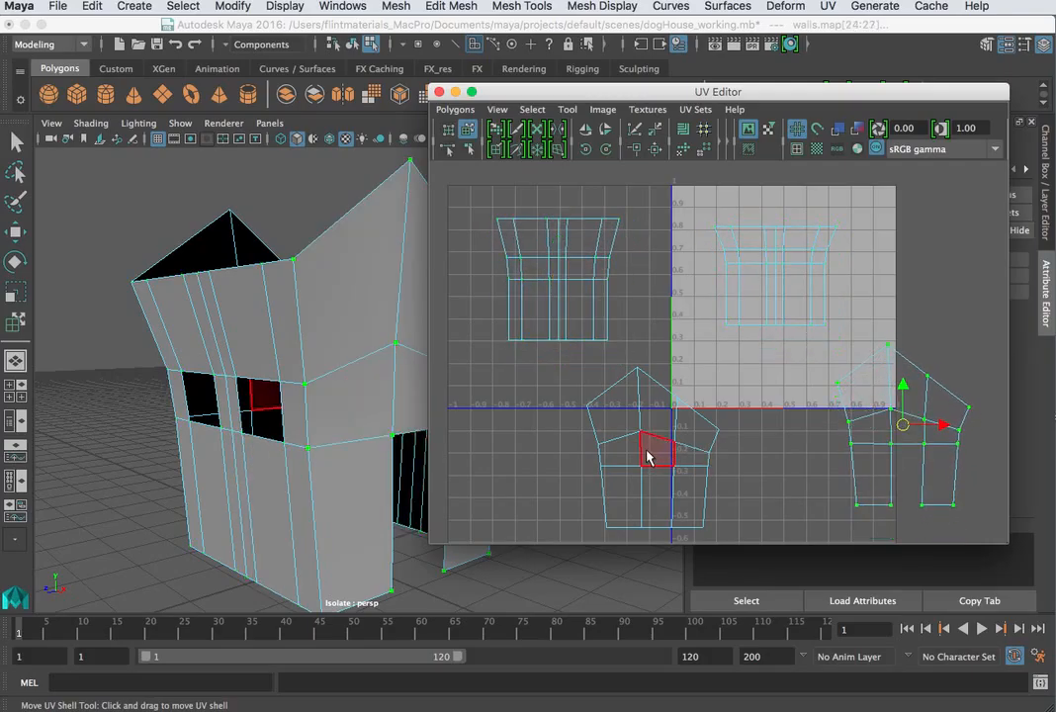
mouse_move(653, 448)
mouse_down()
mouse_move(654, 431)
mouse_move(658, 441)
mouse_up()
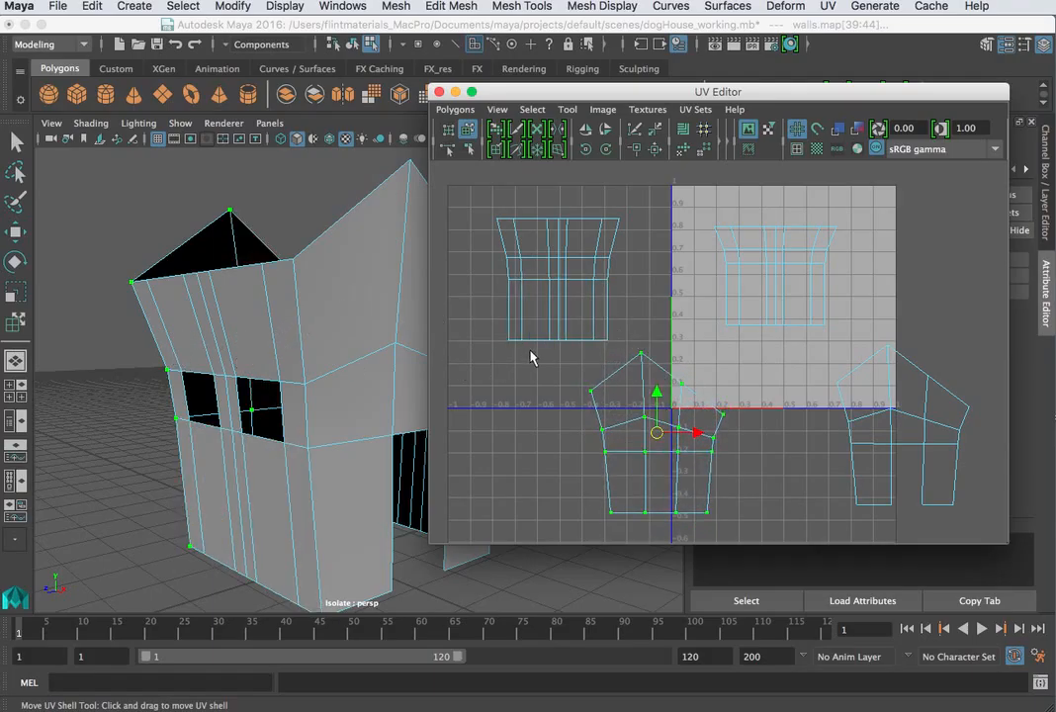
Switch the walls mesh to UV shell selection.
right_click(570, 287)
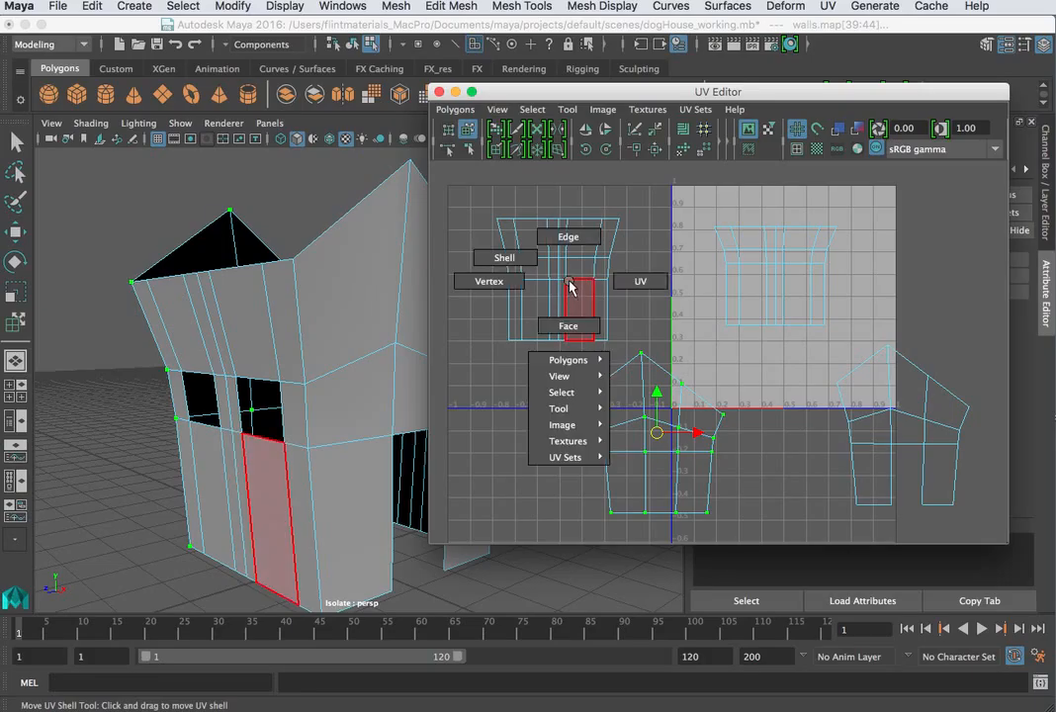
click(634, 284)
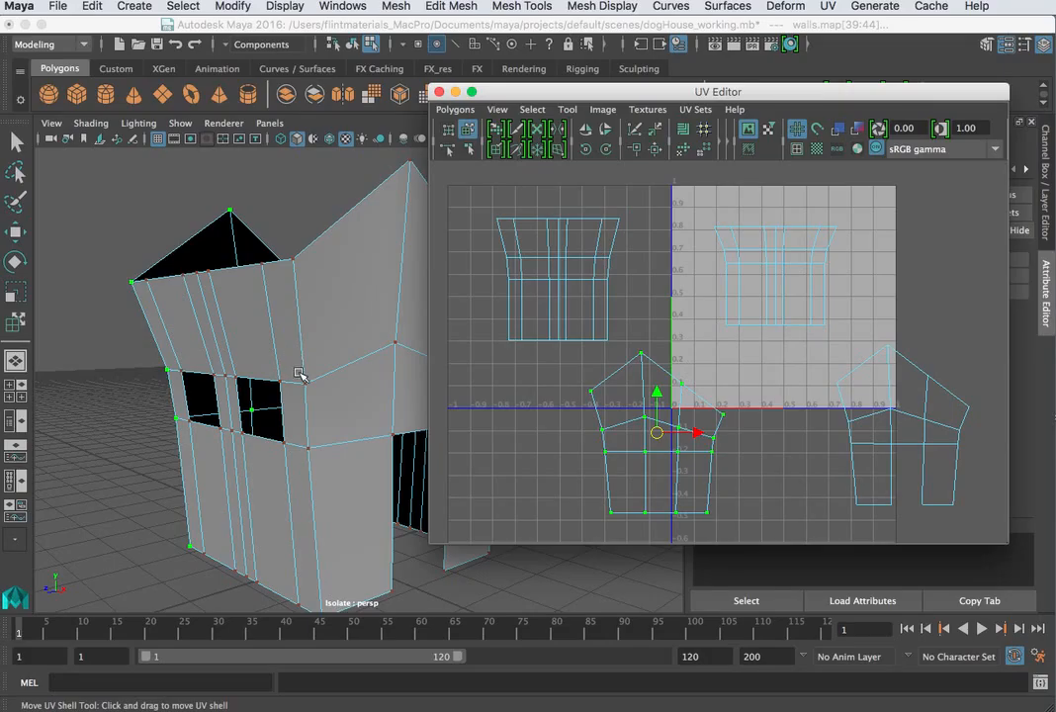
right_click(277, 346)
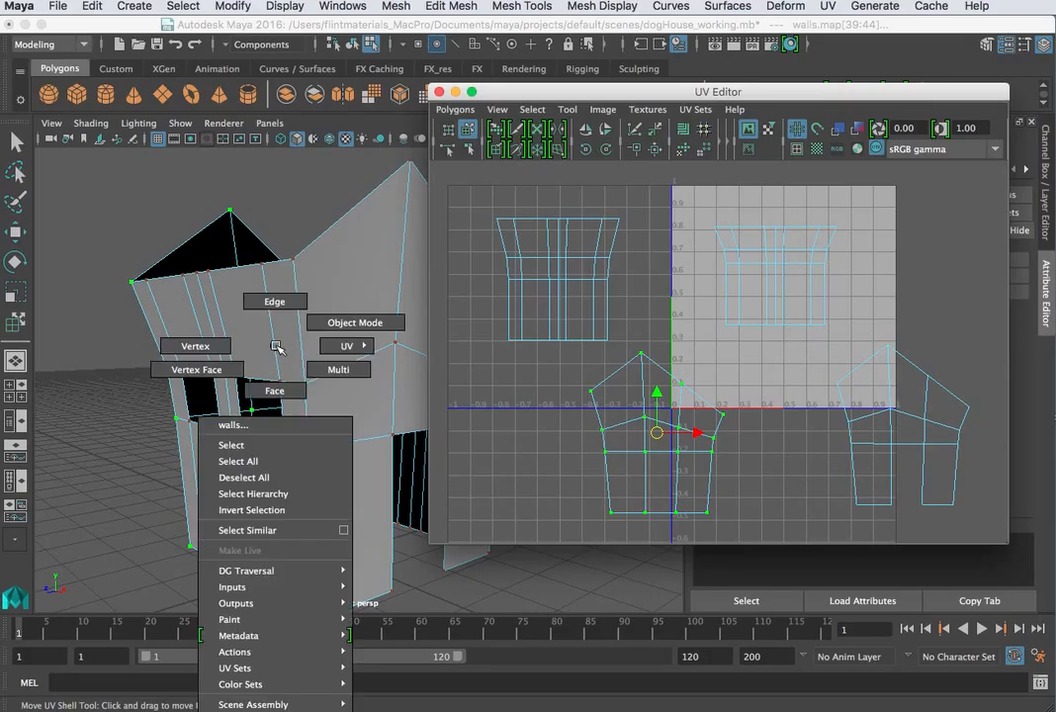
right_drag(277, 346, 367, 389)
Readjust all four wall shells with the Move UV Shell Tool, placing the solid gable shell below the windowed side wall's shell.
click(910, 419)
mouse_move(910, 419)
mouse_down()
mouse_move(874, 416)
mouse_move(894, 419)
mouse_up()
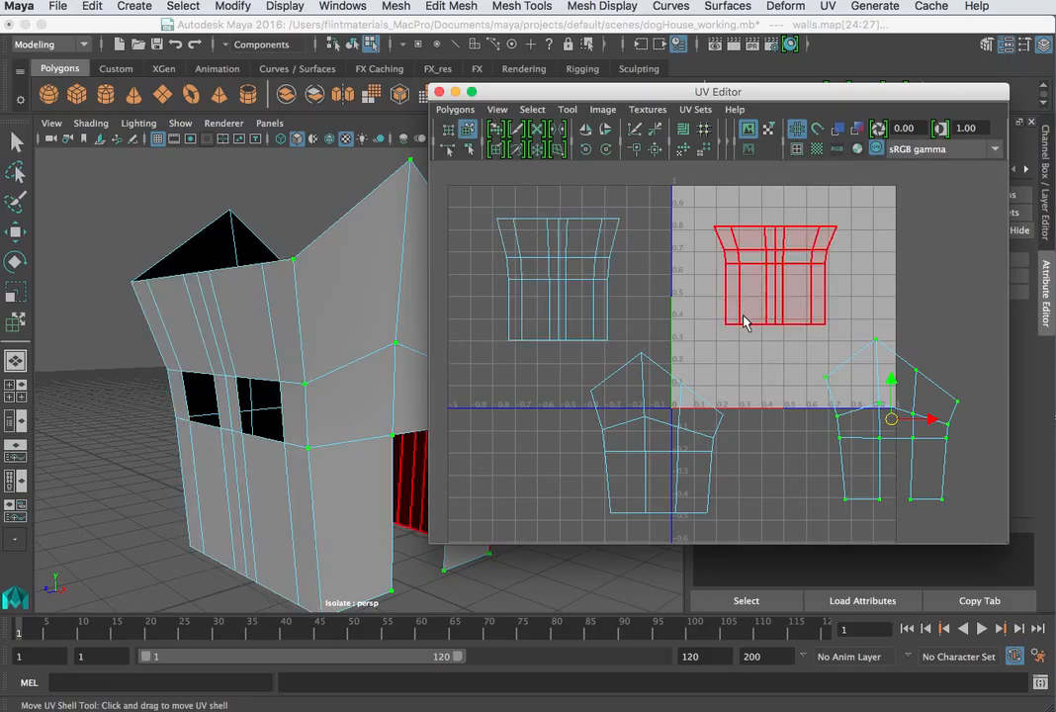
click(560, 280)
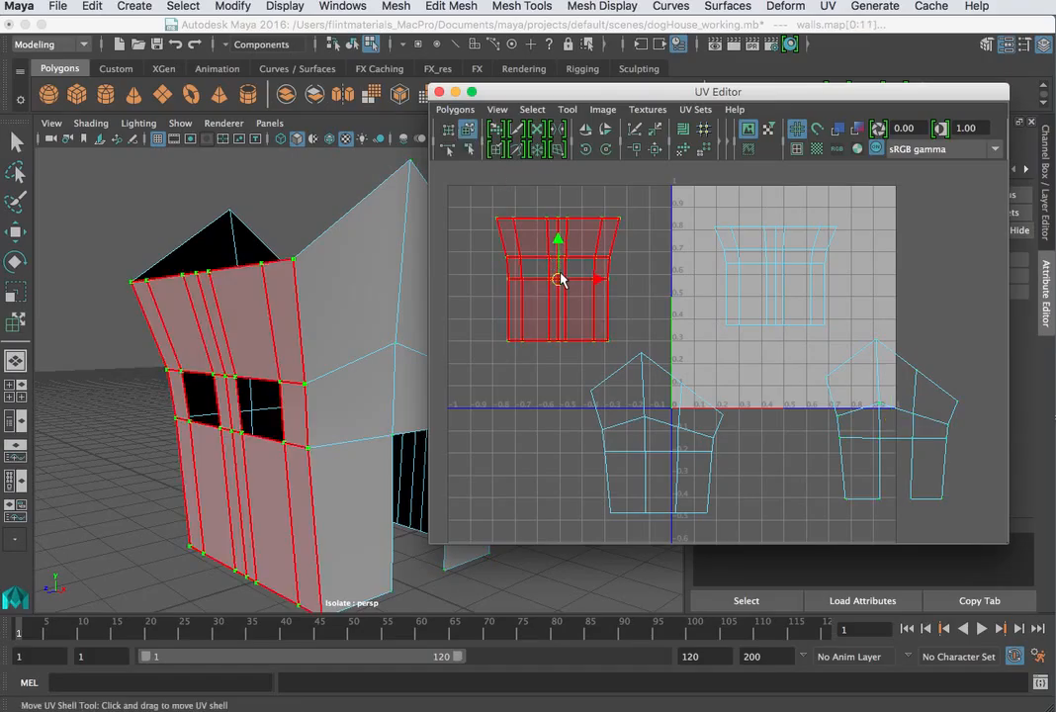
mouse_move(559, 274)
mouse_down()
mouse_move(555, 298)
mouse_move(561, 285)
mouse_up()
click(776, 289)
drag(776, 279, 760, 275)
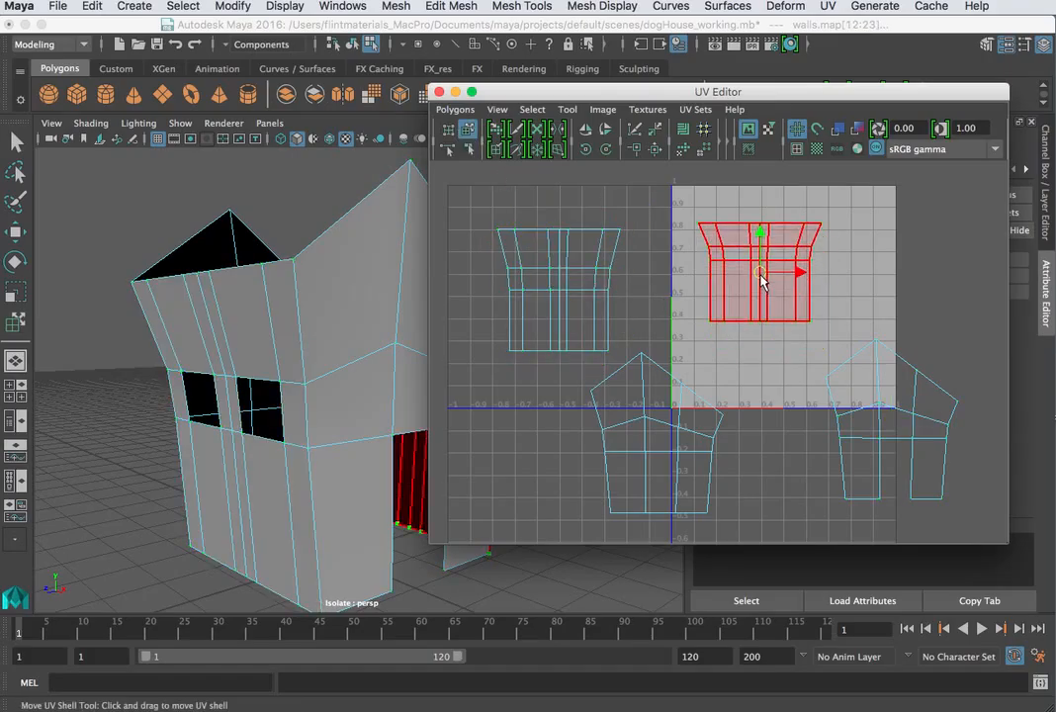
click(855, 389)
drag(893, 424, 886, 429)
click(634, 441)
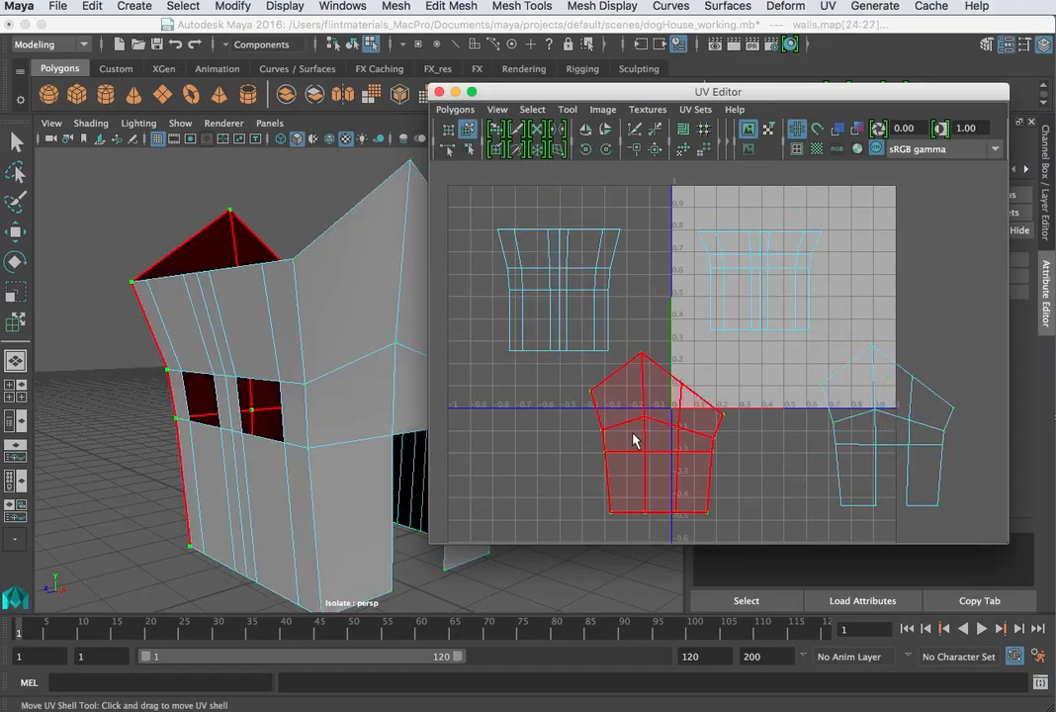
drag(660, 434, 582, 441)
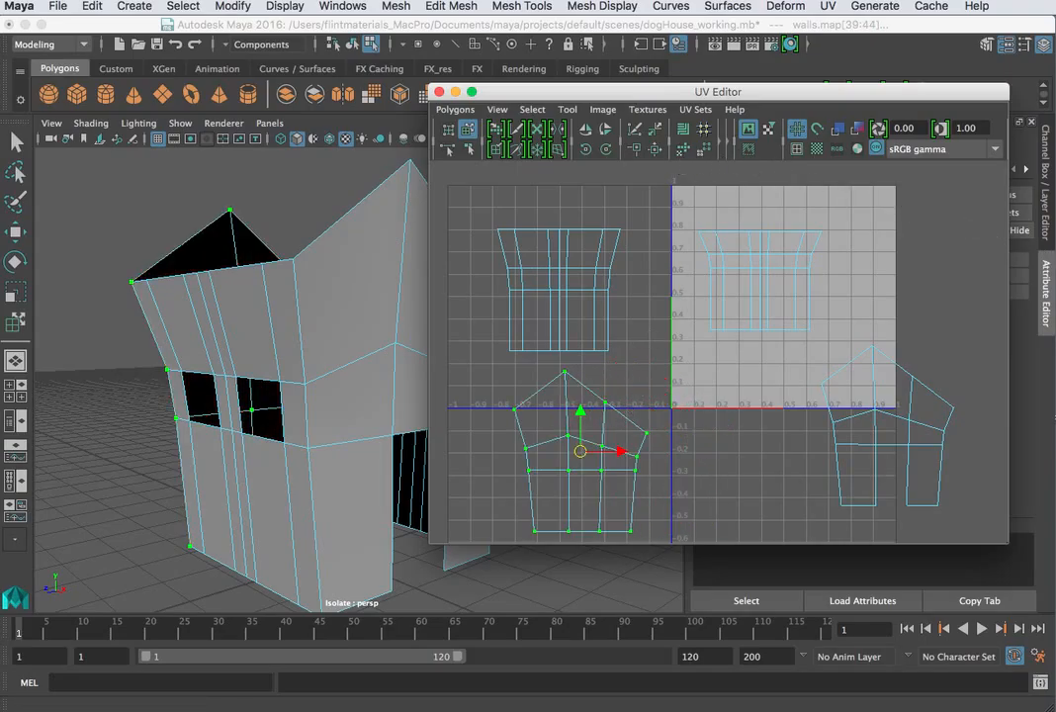
Switch to Preview, enlarge Natural_Barnwood_repeat.jpg to examine its plank pattern, and close the image.
key(super+Tab)
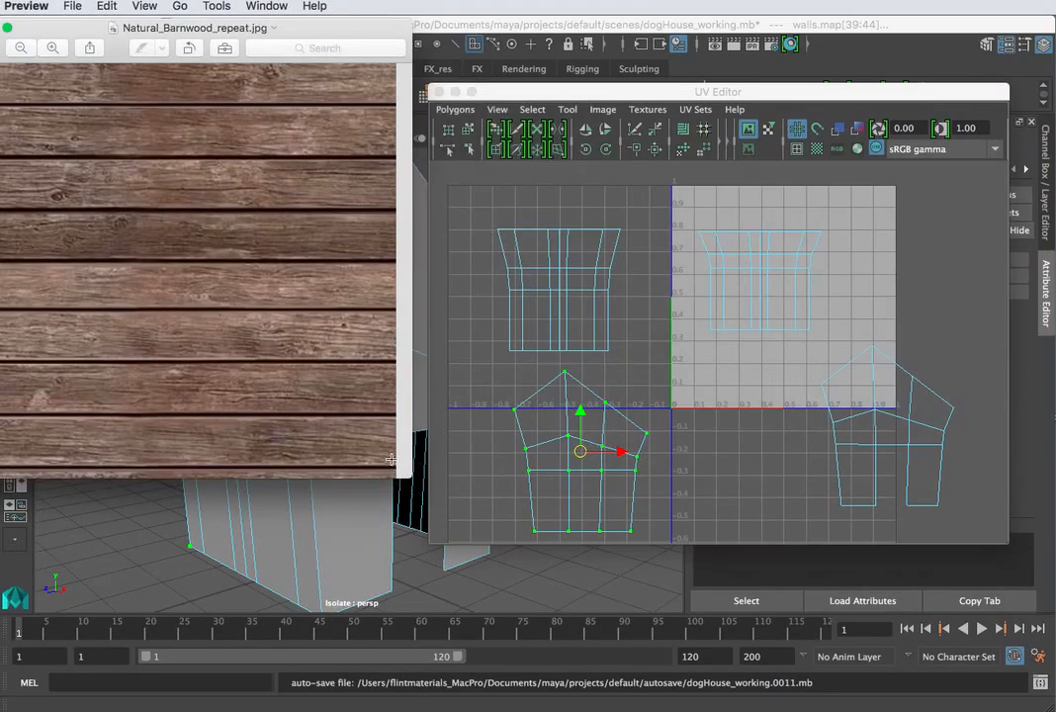
drag(406, 477, 816, 711)
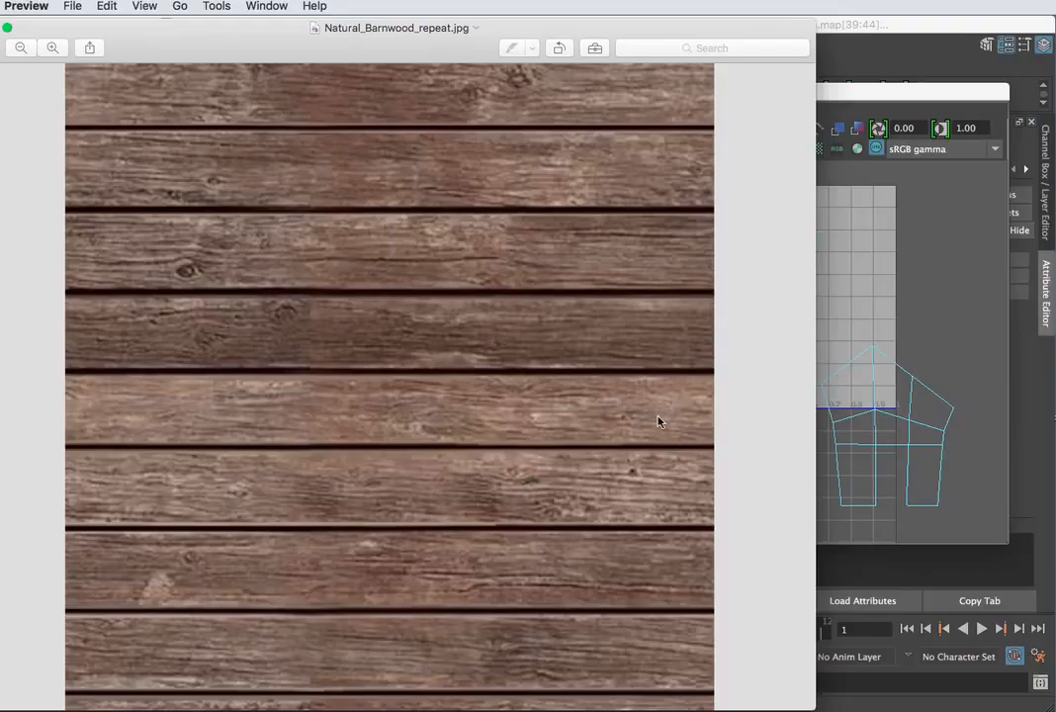
key(super+w)
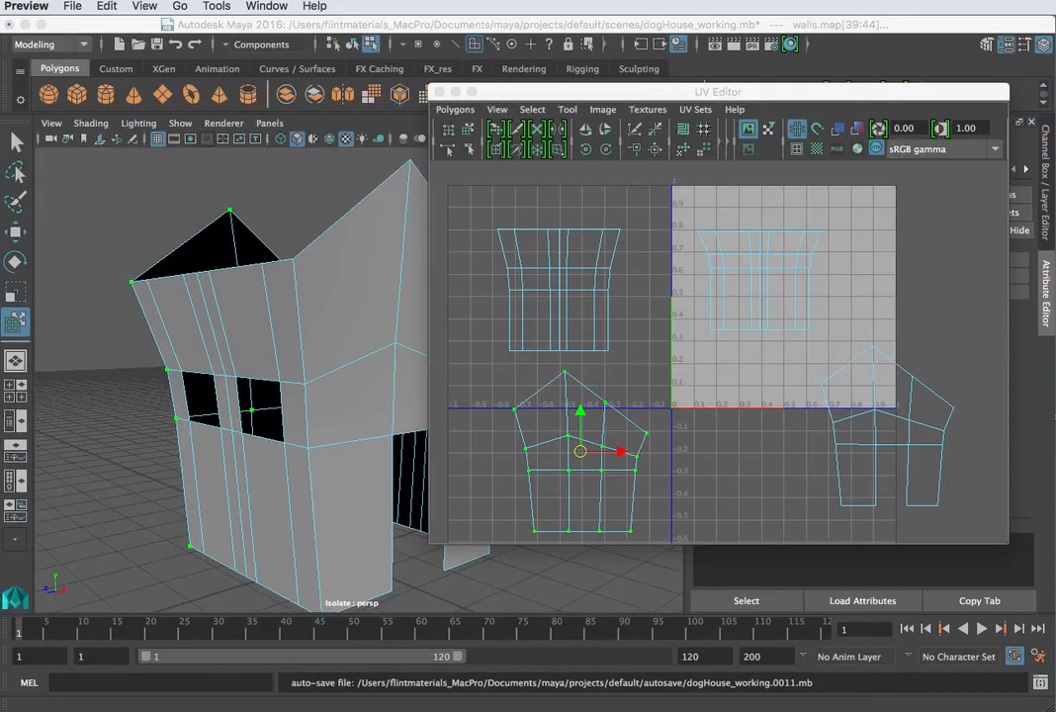
Switch to Photoshop, enlarge the Natural_Barnwood_repeat.jpg window, and test the image's tiling with the Offset filter set to Wrap Around.
drag(871, 711, 682, 711)
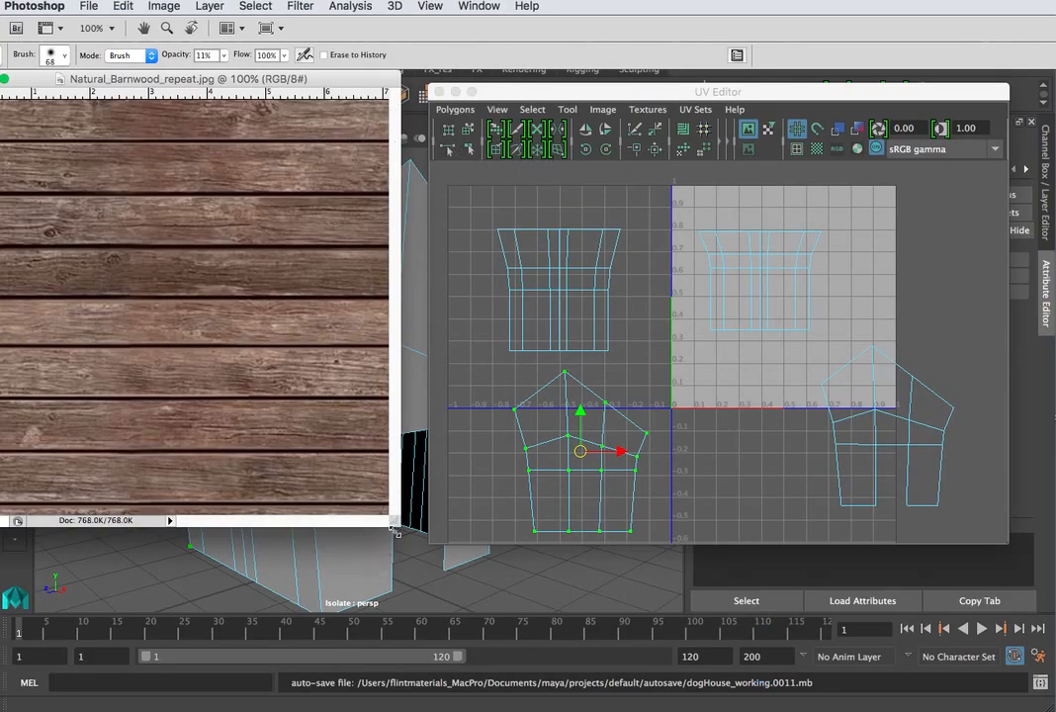
drag(391, 521, 925, 711)
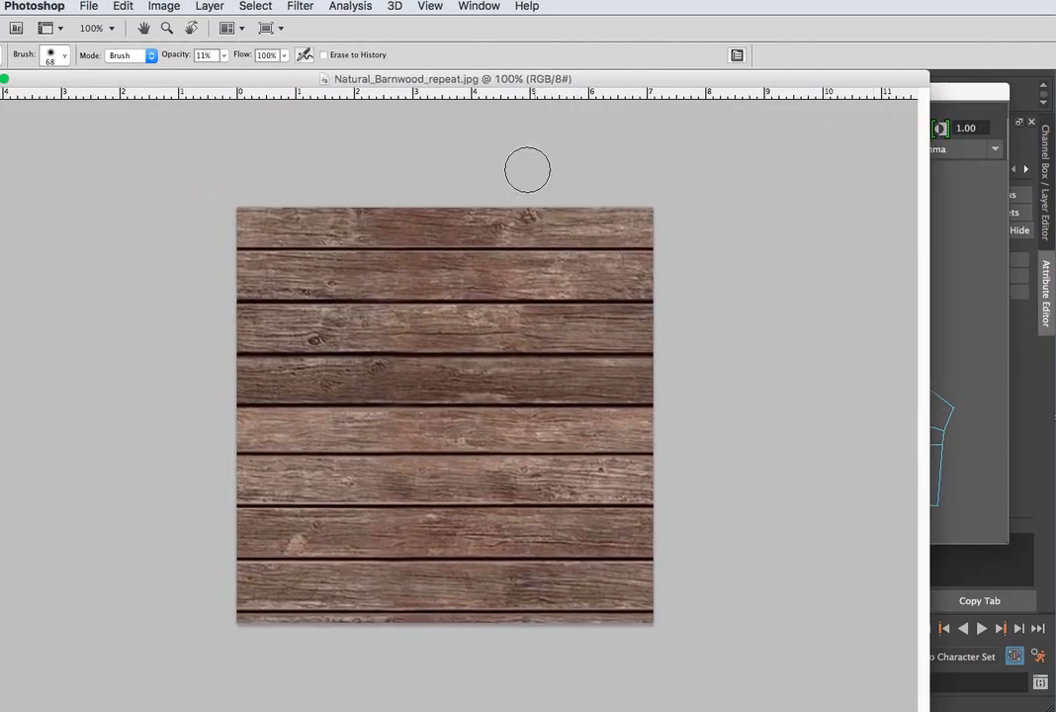
click(352, 6)
mouse_move(398, 6)
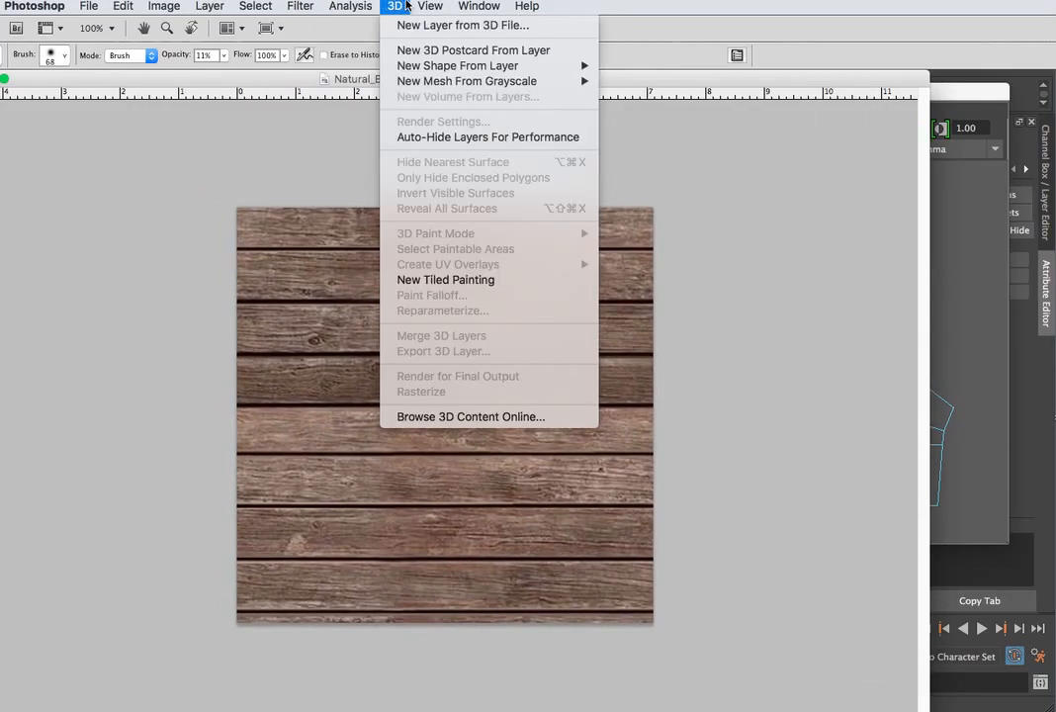
mouse_move(300, 5)
mouse_move(405, 317)
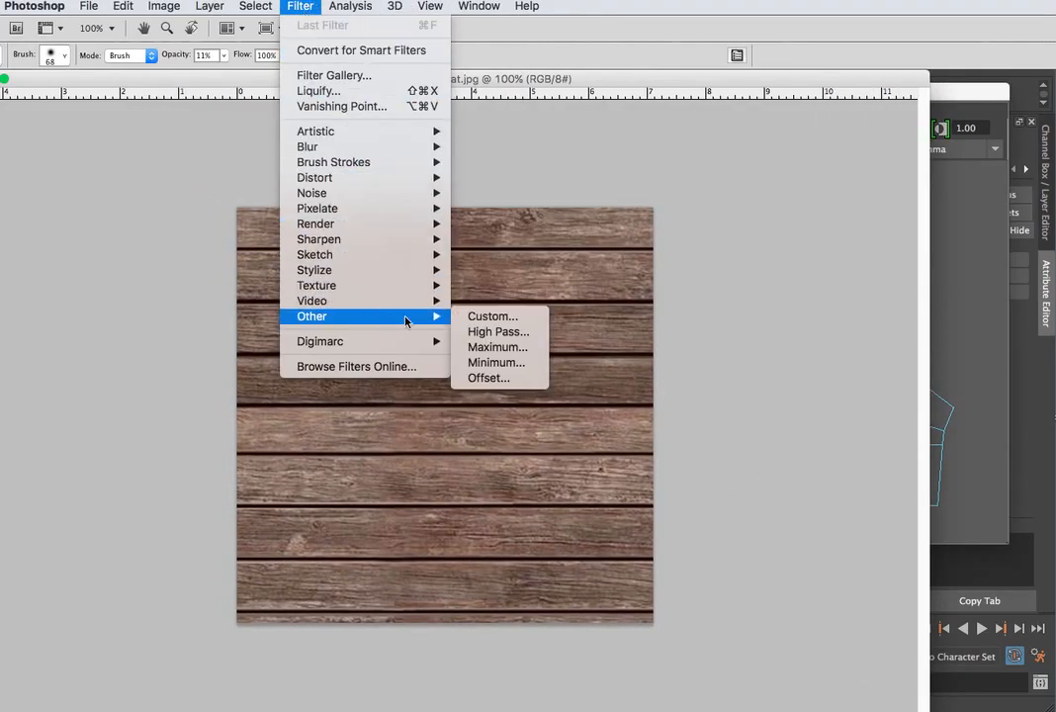
click(486, 378)
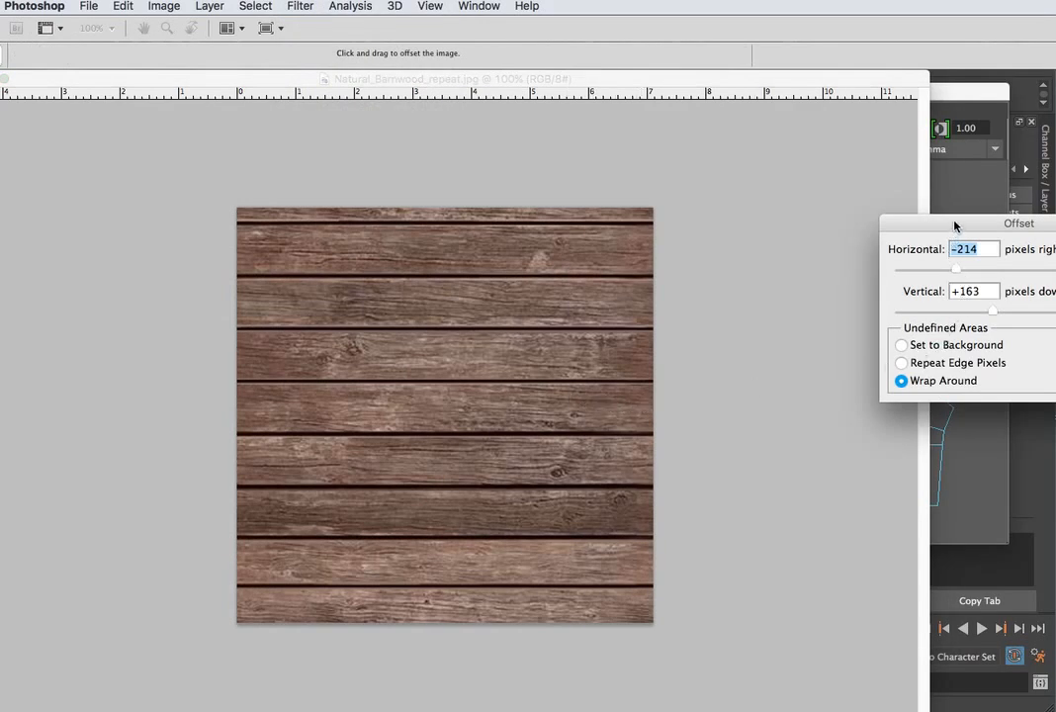
drag(956, 225, 720, 227)
mouse_move(721, 274)
mouse_down()
mouse_move(685, 274)
mouse_move(714, 278)
mouse_up()
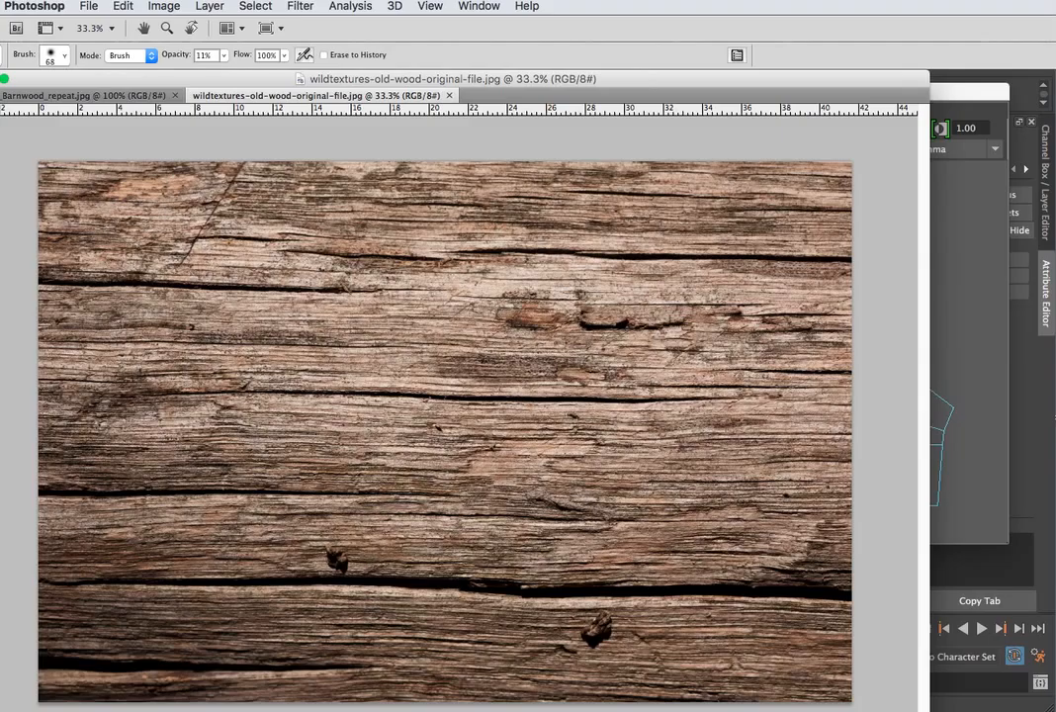
Offset wildtextures-old-wood-original-file.jpg by +1368 pixels right and +163 pixels down with Wrap Around to check its seams, and close the image.
drag(929, 711, 1054, 711)
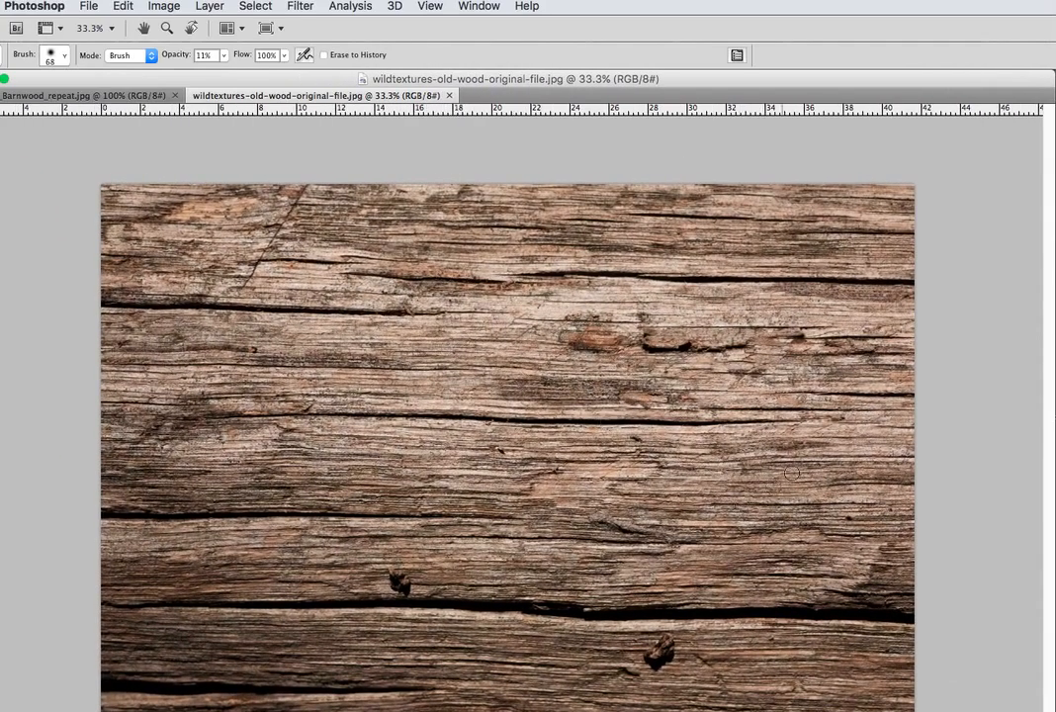
key(super+f)
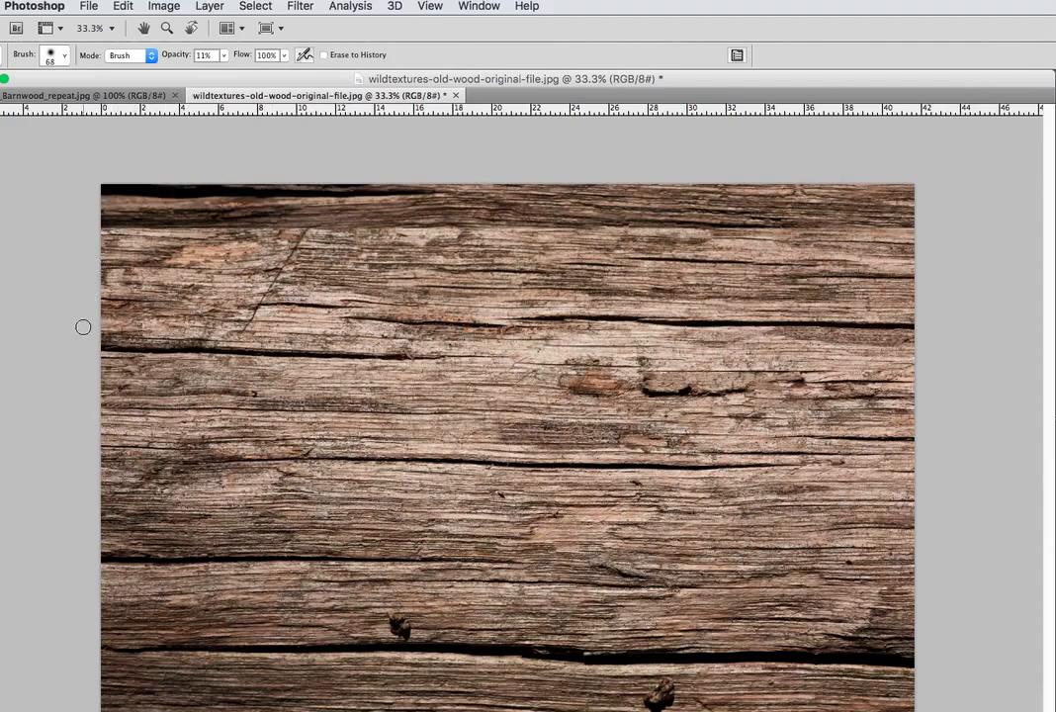
click(315, 10)
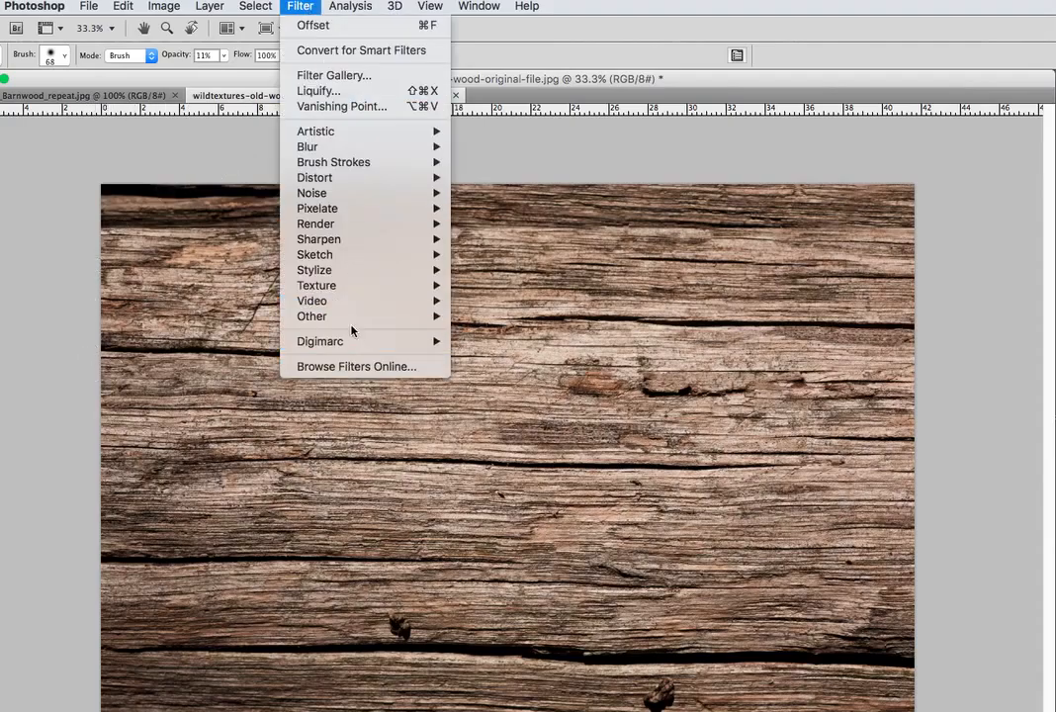
mouse_move(396, 315)
click(497, 377)
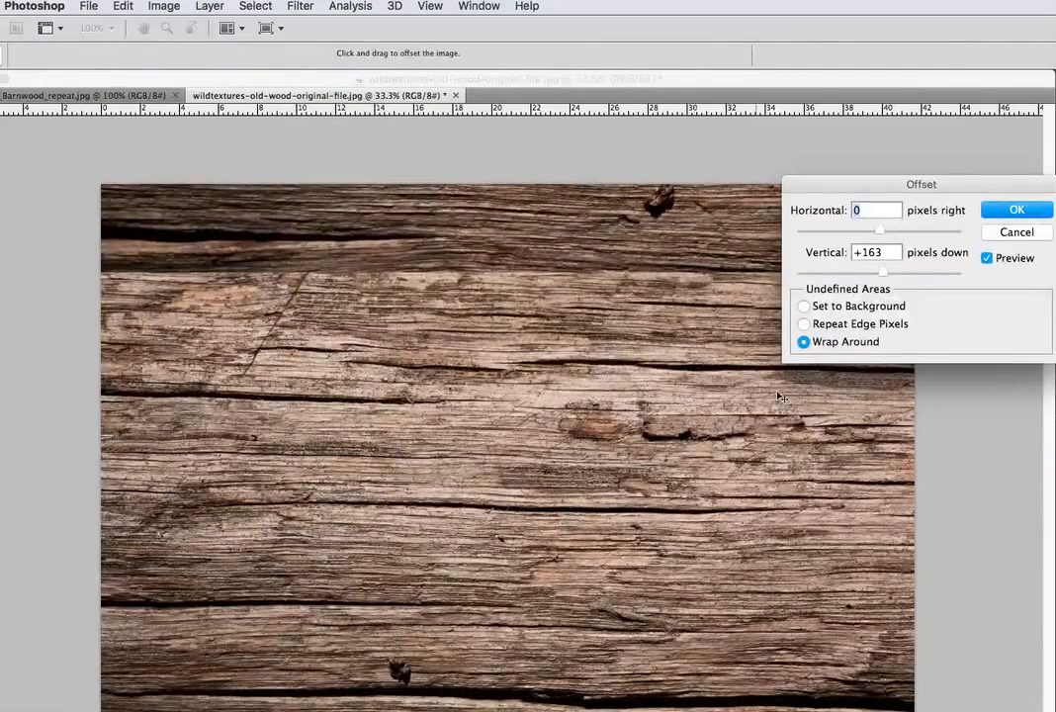
drag(884, 235, 901, 230)
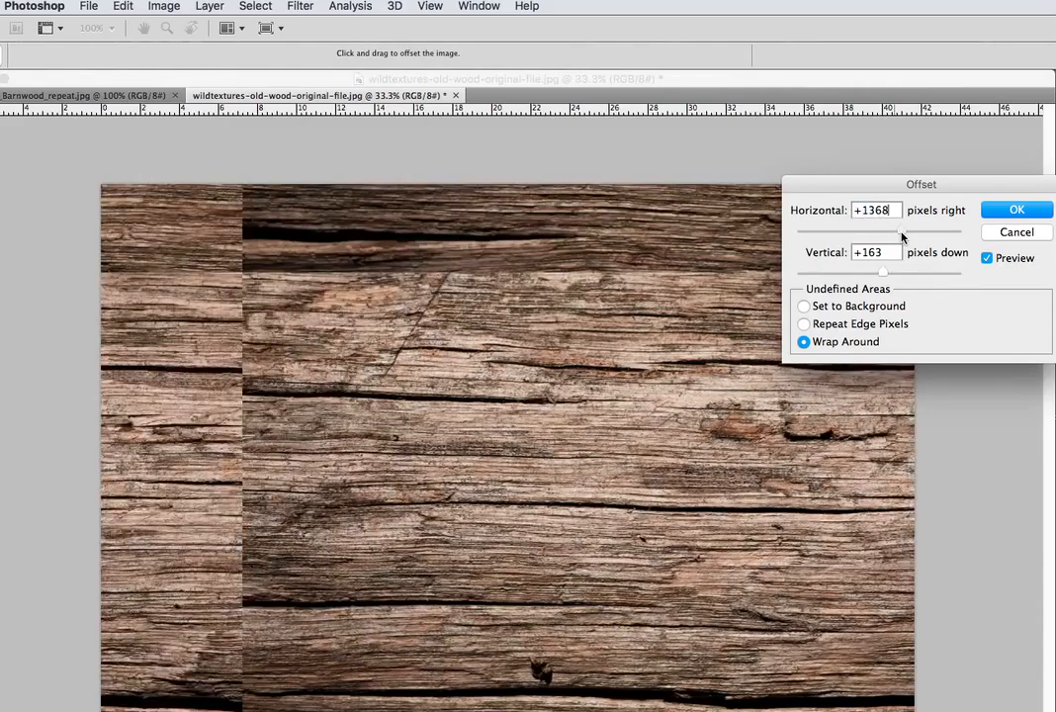
drag(871, 185, 1054, 210)
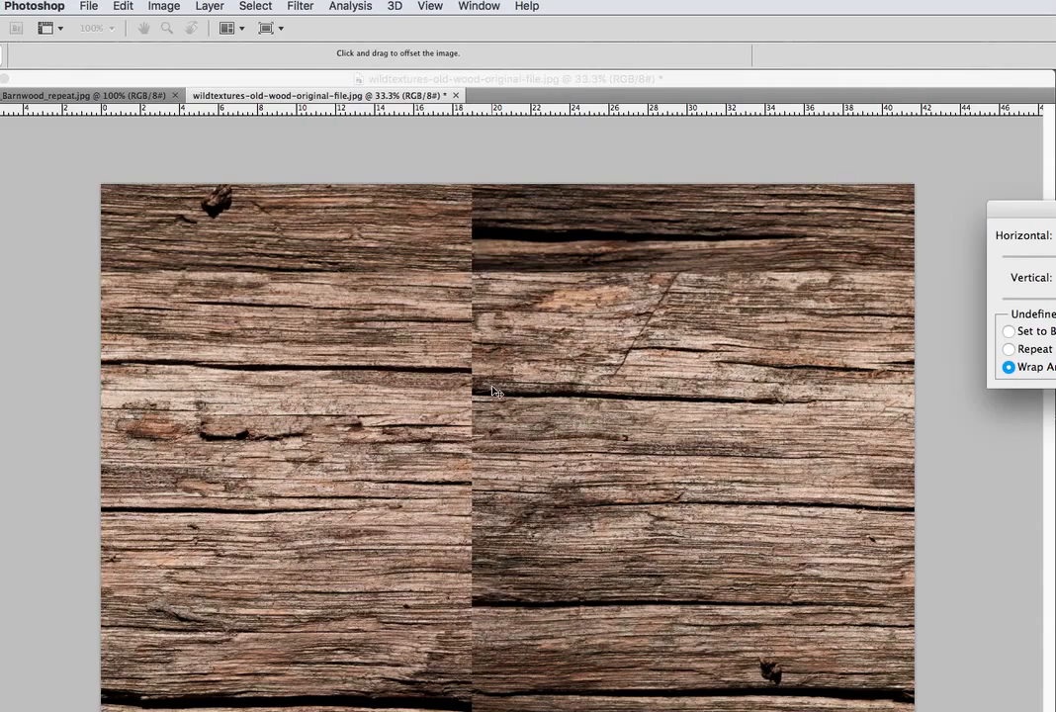
drag(1046, 208, 757, 182)
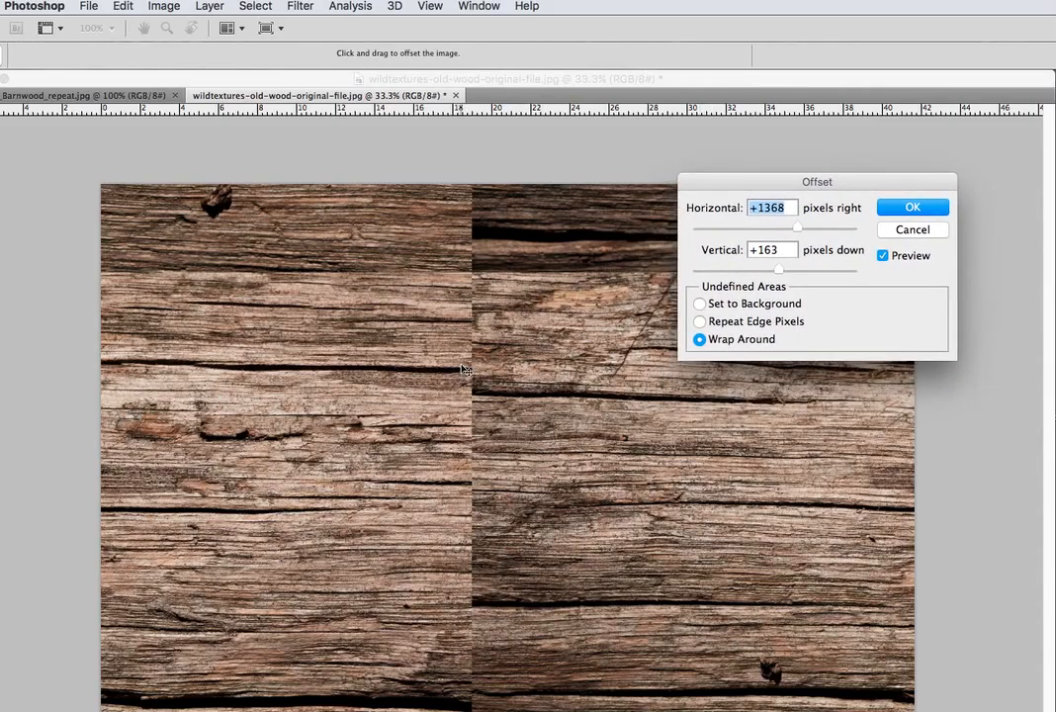
key(Return)
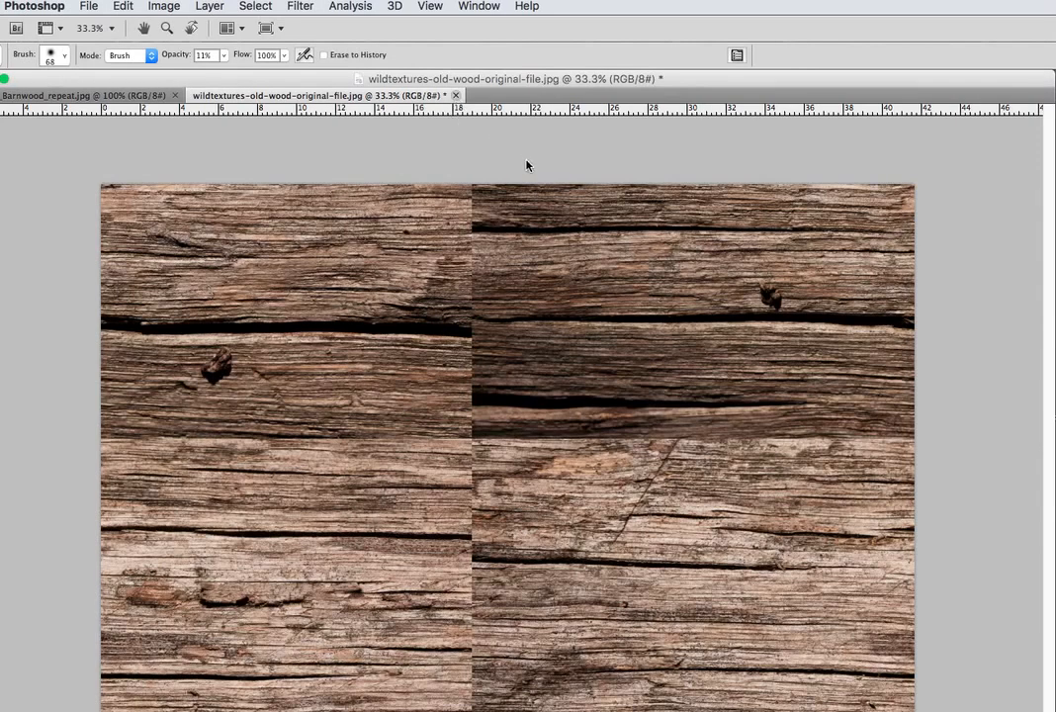
key(super+w)
click(637, 245)
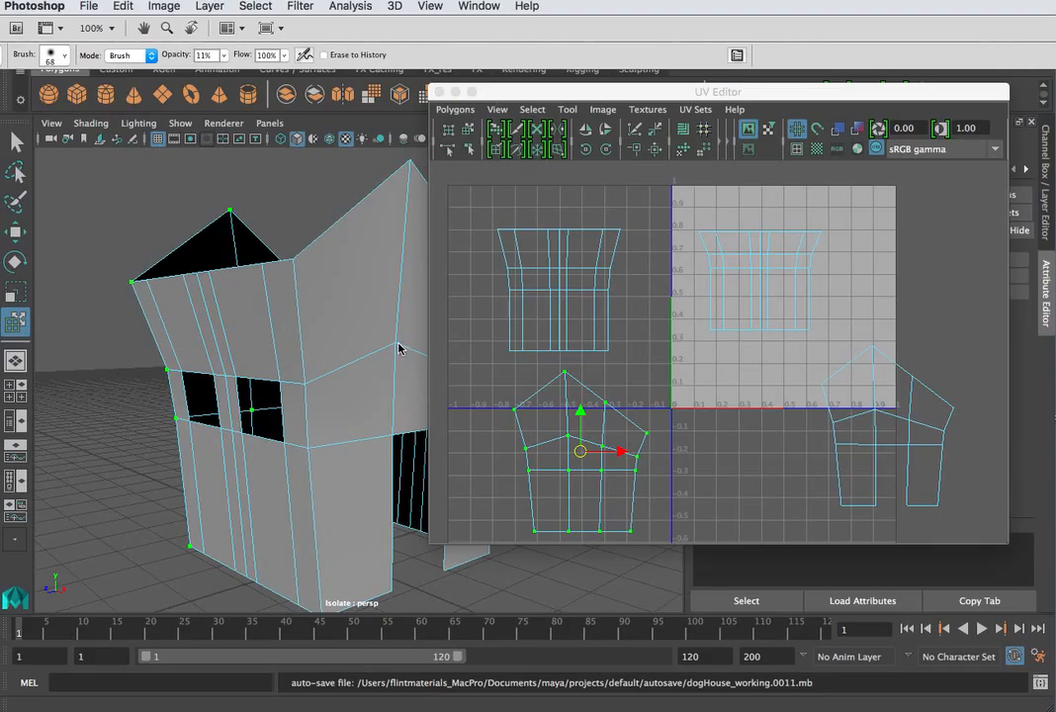
Move the UV Editor out of the way, select the dog house walls, and assign them a new Blinn material.
drag(606, 96, 1029, 454)
right_drag(411, 293, 472, 267)
click(399, 285)
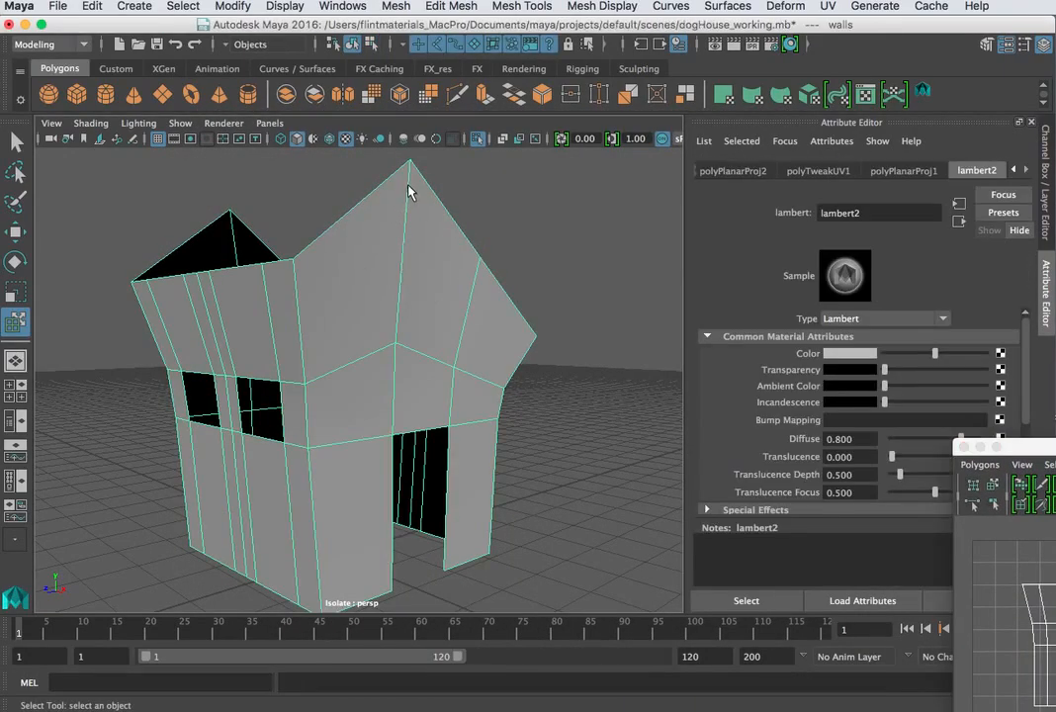
mouse_move(410, 190)
right_down()
mouse_move(370, 263)
mouse_move(376, 389)
mouse_move(436, 431)
mouse_move(436, 586)
right_up()
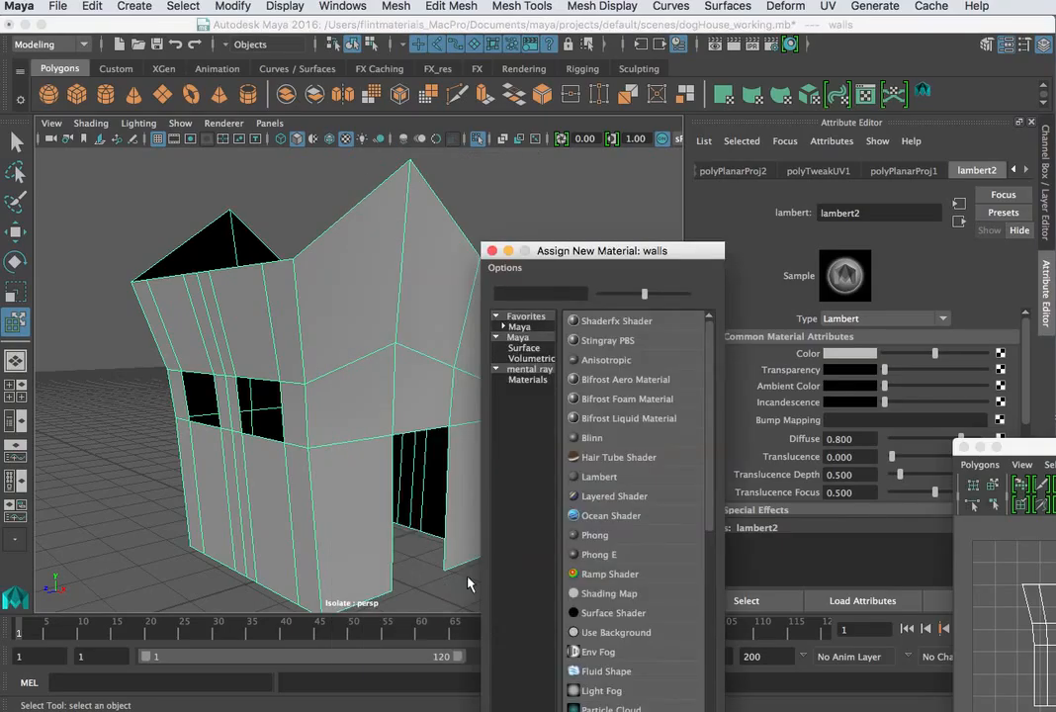
click(594, 438)
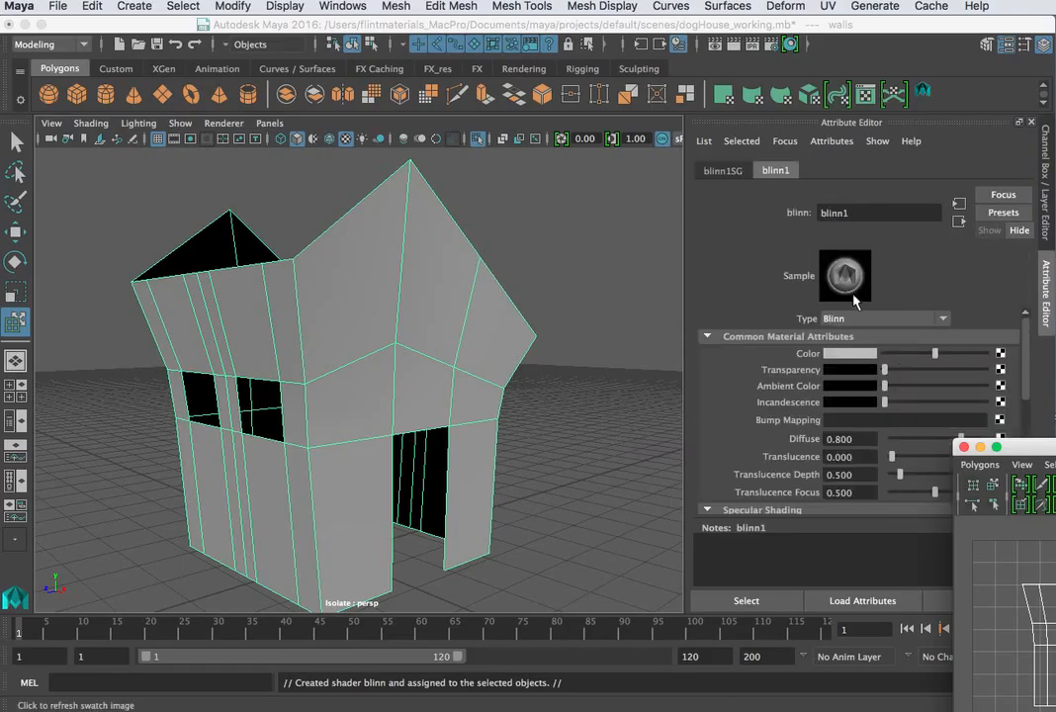
Change the new wall material's type to Lambert and rename it wallMat.
click(853, 321)
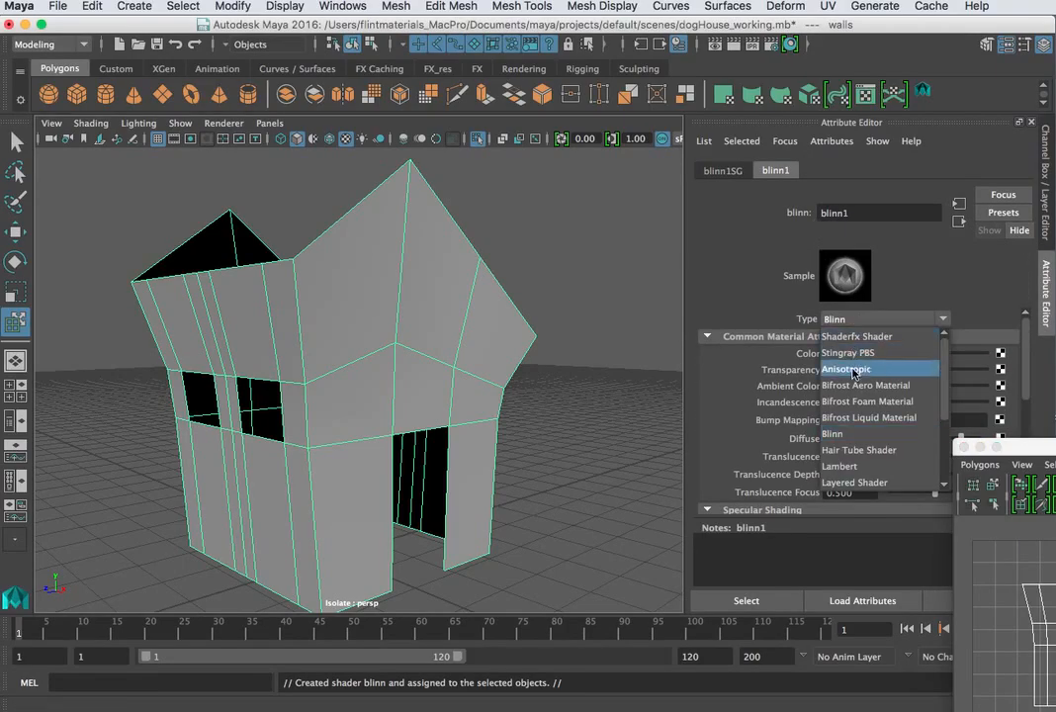
click(841, 466)
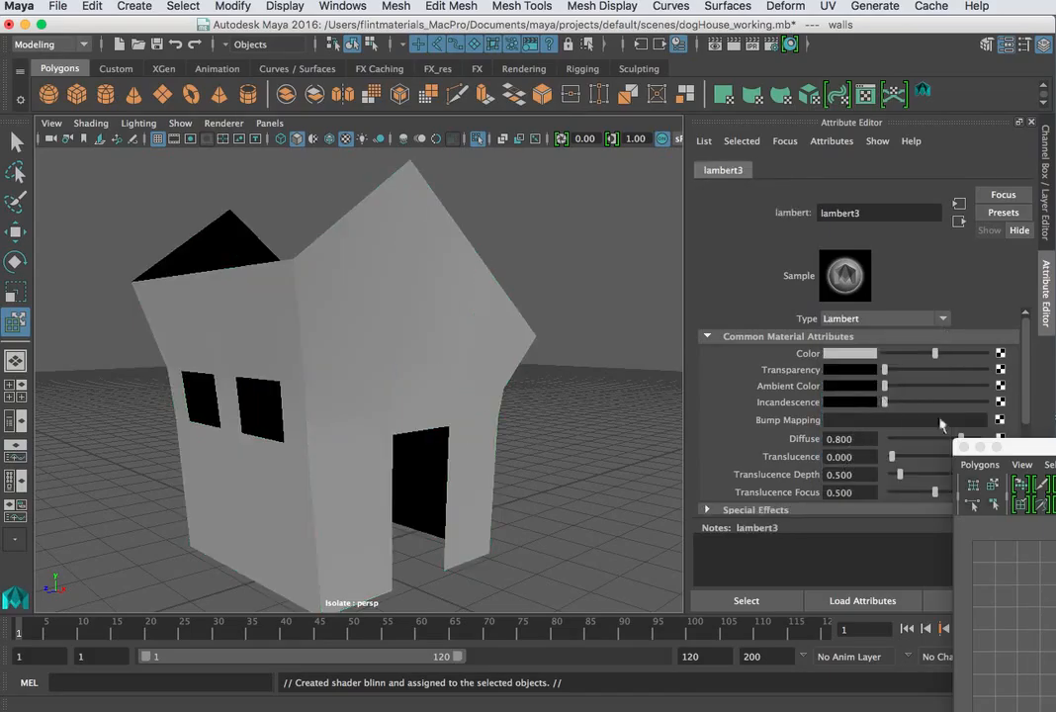
text(wallMat)
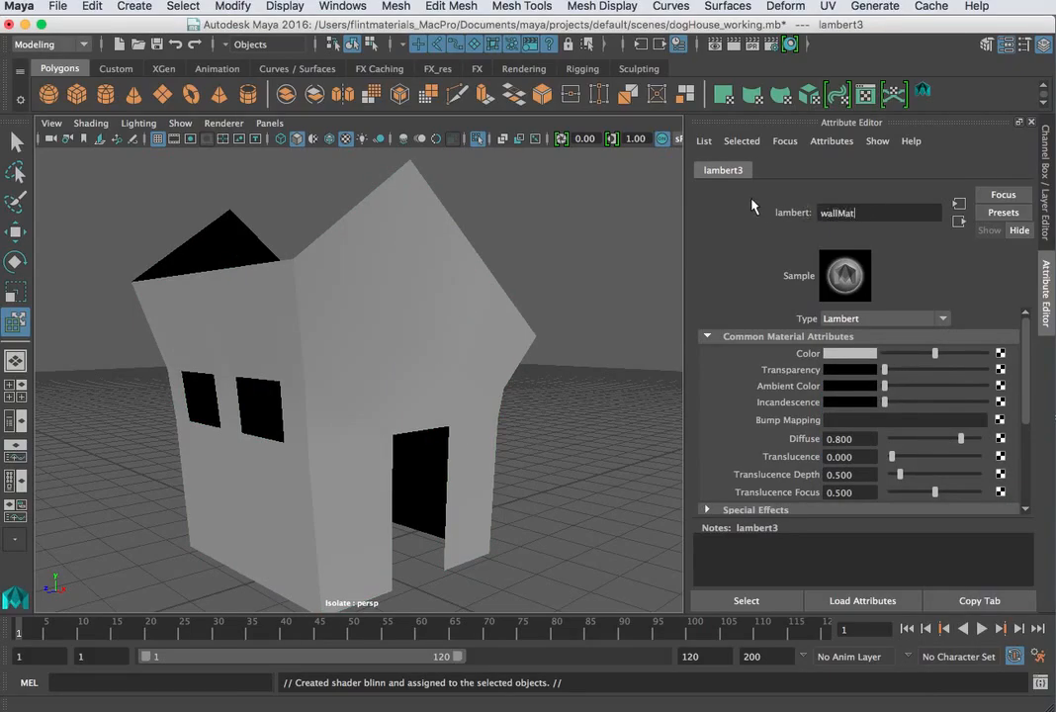
key(Return)
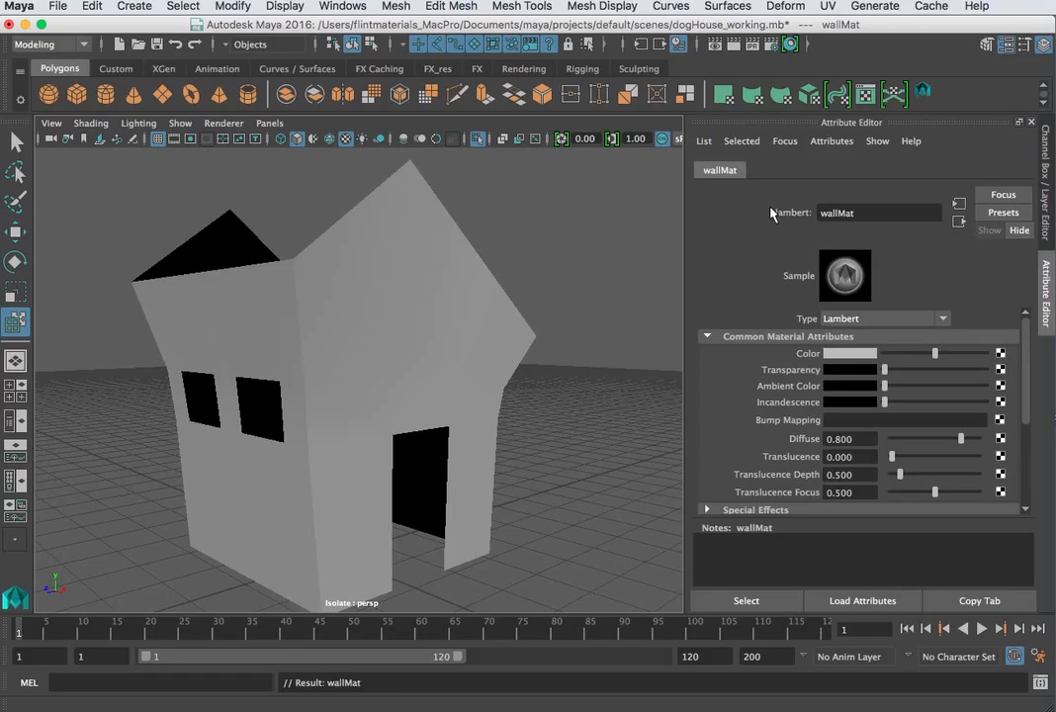
Map wallMat's color with a File texture that loads Natural_Barnwood_repeat.jpg from the Desktop.
click(1000, 354)
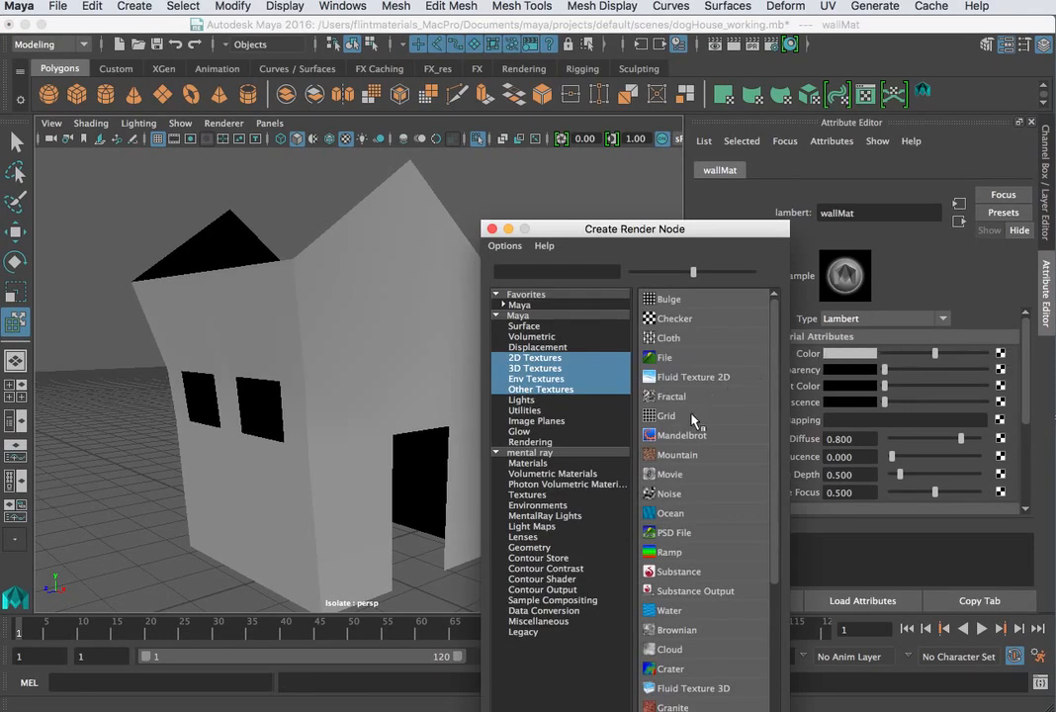
click(666, 360)
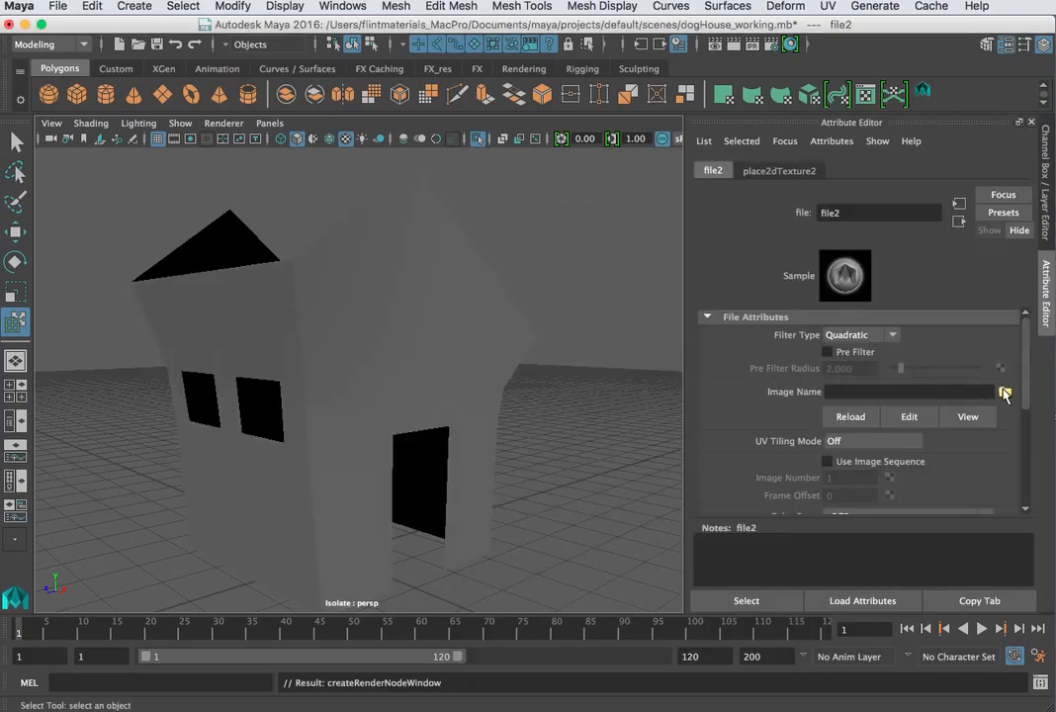
click(1005, 392)
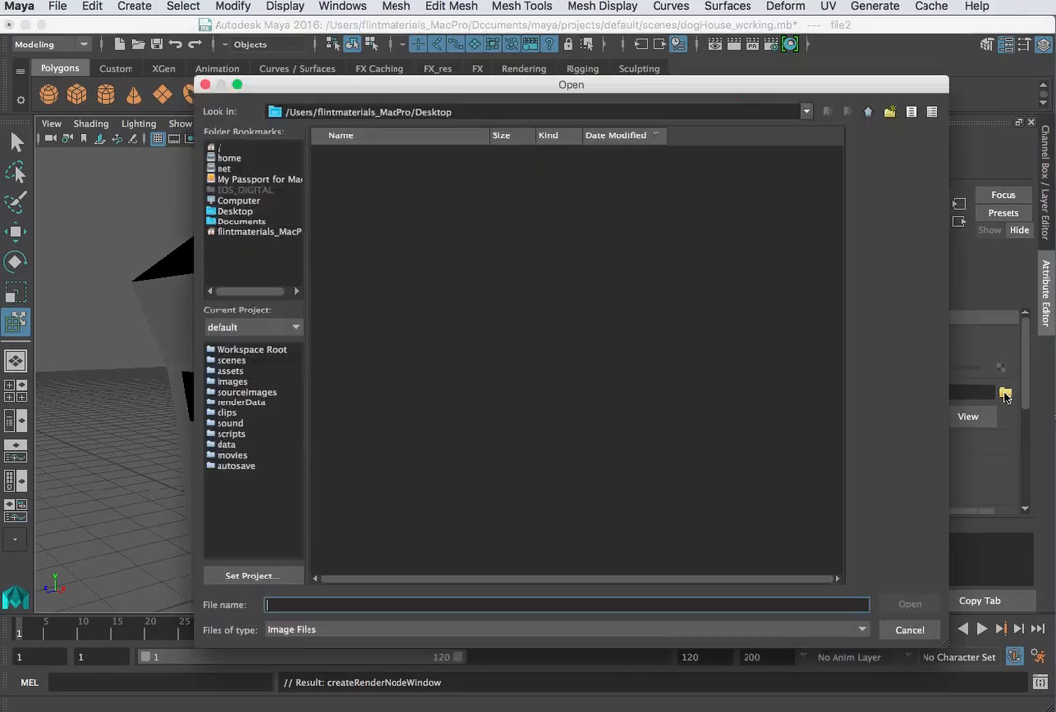
click(235, 211)
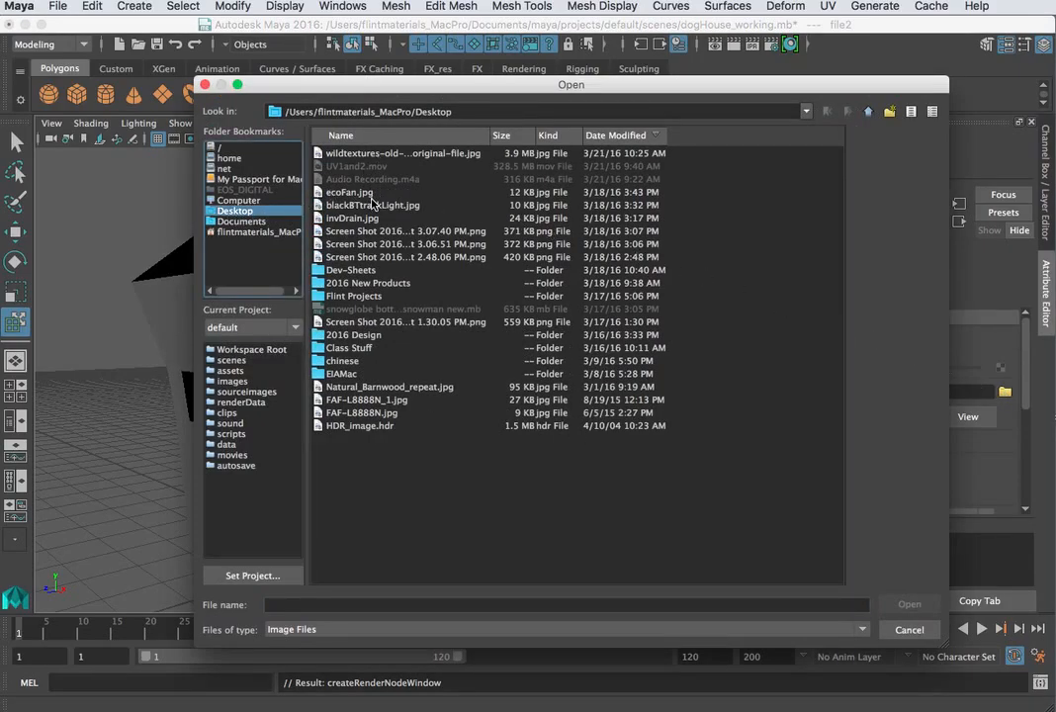
click(389, 387)
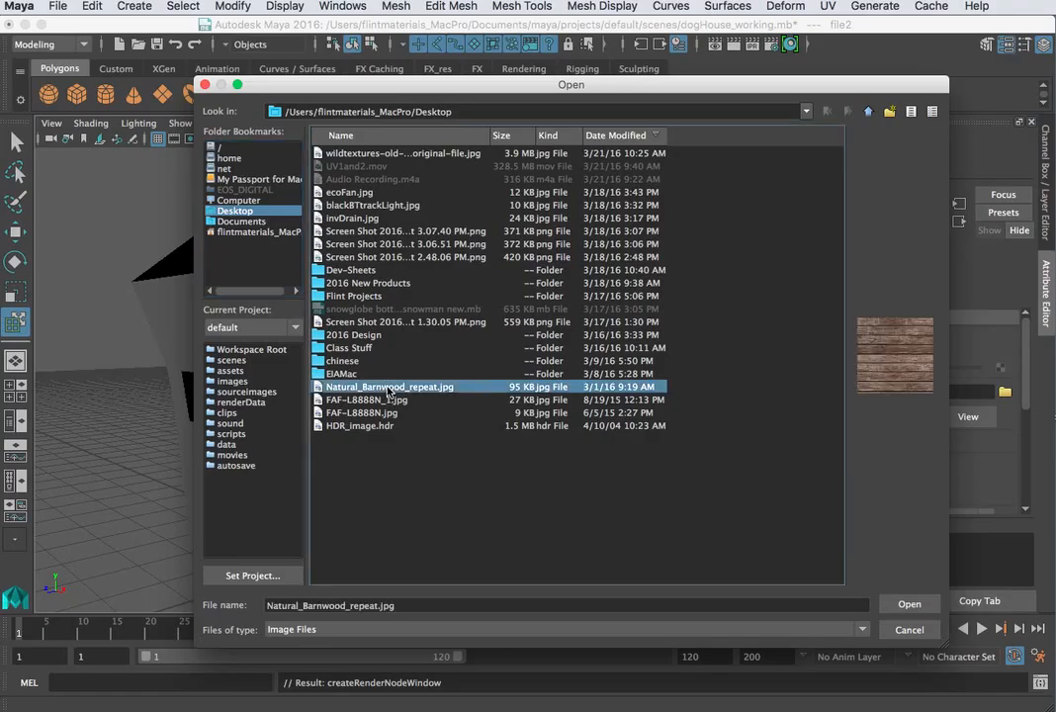
click(909, 605)
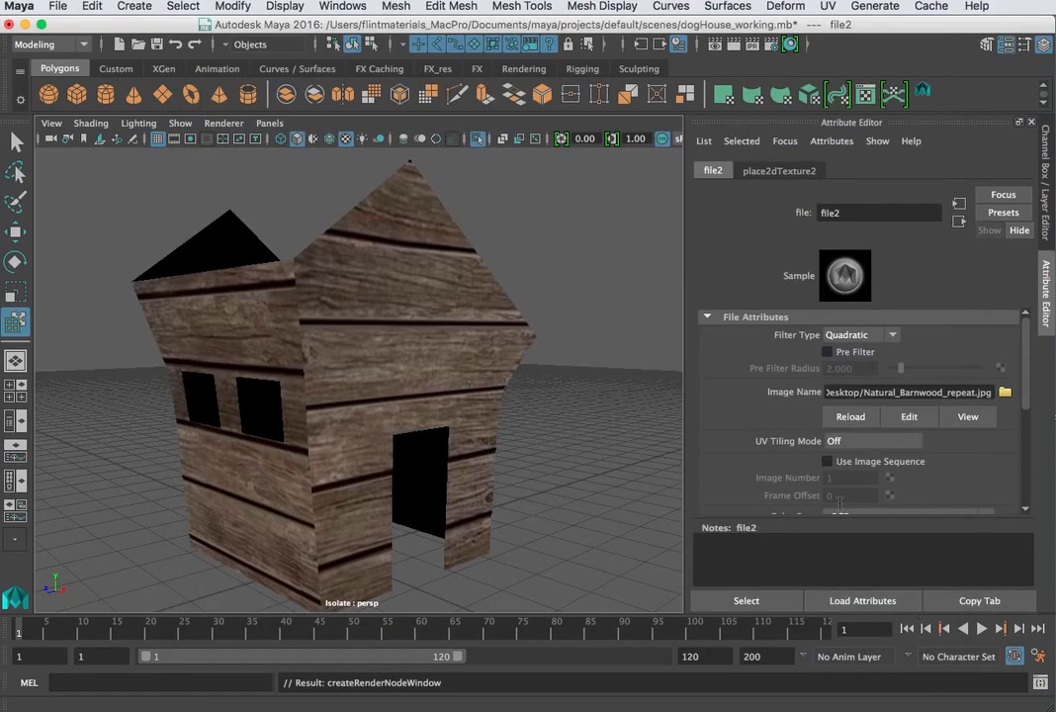
Turn on textured display and examine how the barnwood planks run across the walls and around the corners.
mouse_move(524, 382)
alt+mouse_down()
mouse_move(637, 385)
mouse_move(607, 450)
mouse_move(587, 399)
mouse_move(577, 405)
alt+mouse_up()
key(6)
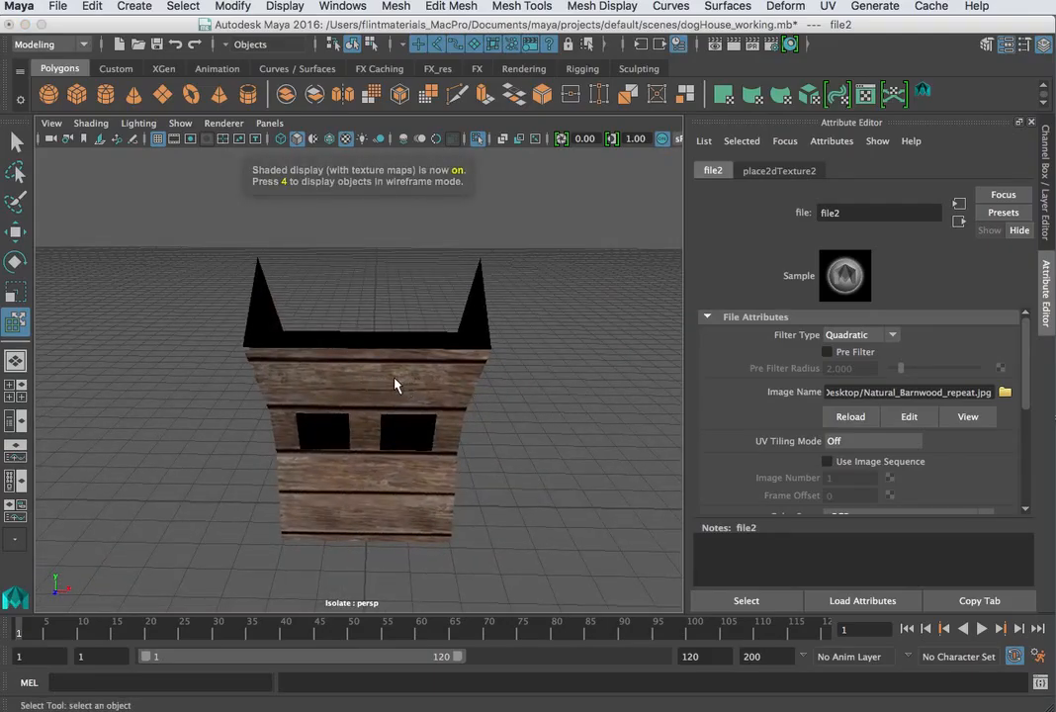
alt+drag(395, 384, 568, 372)
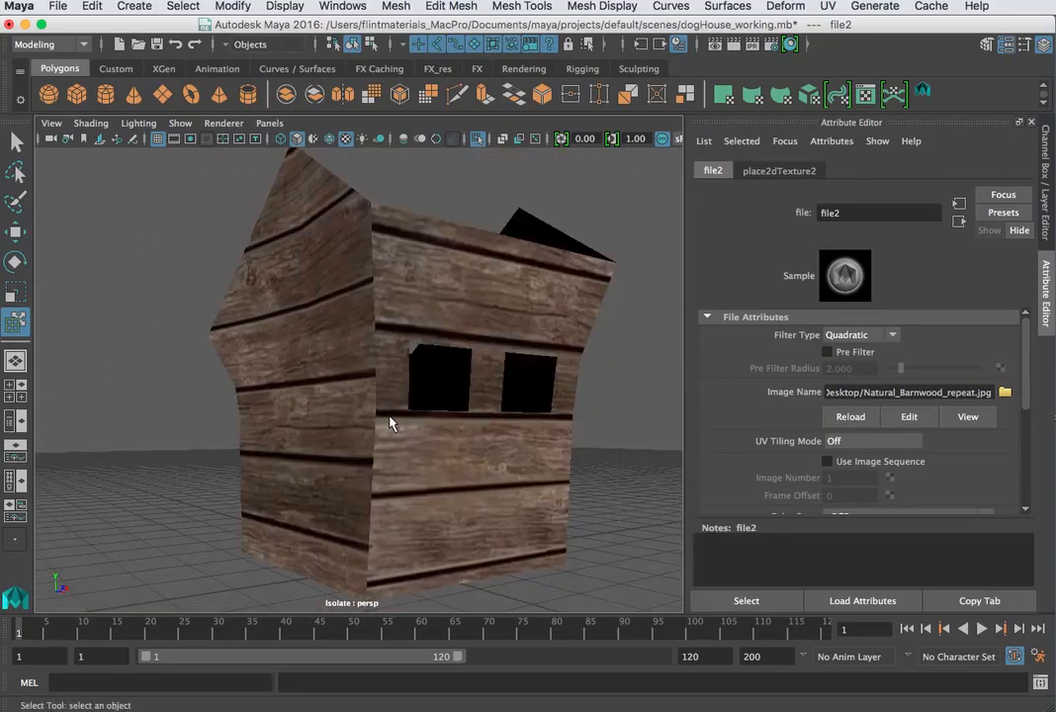
alt+drag(385, 410, 592, 416)
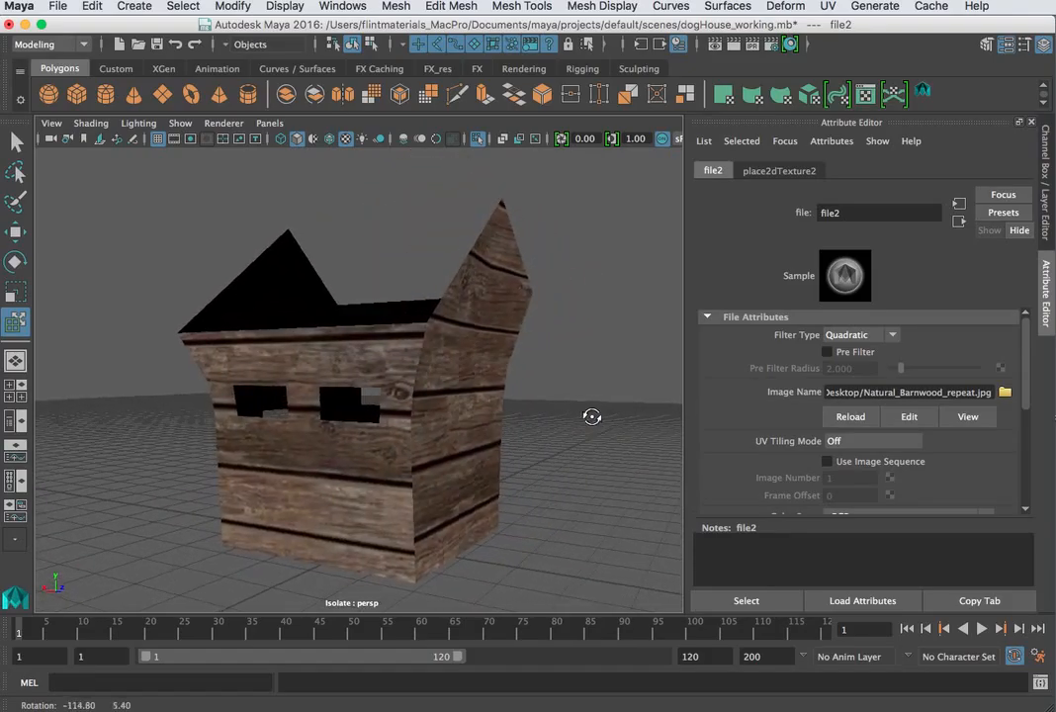
Bring the UV Editor back beside the model and show the selected walls' UV shells over the barnwood texture.
drag(1054, 99, 642, 110)
click(314, 374)
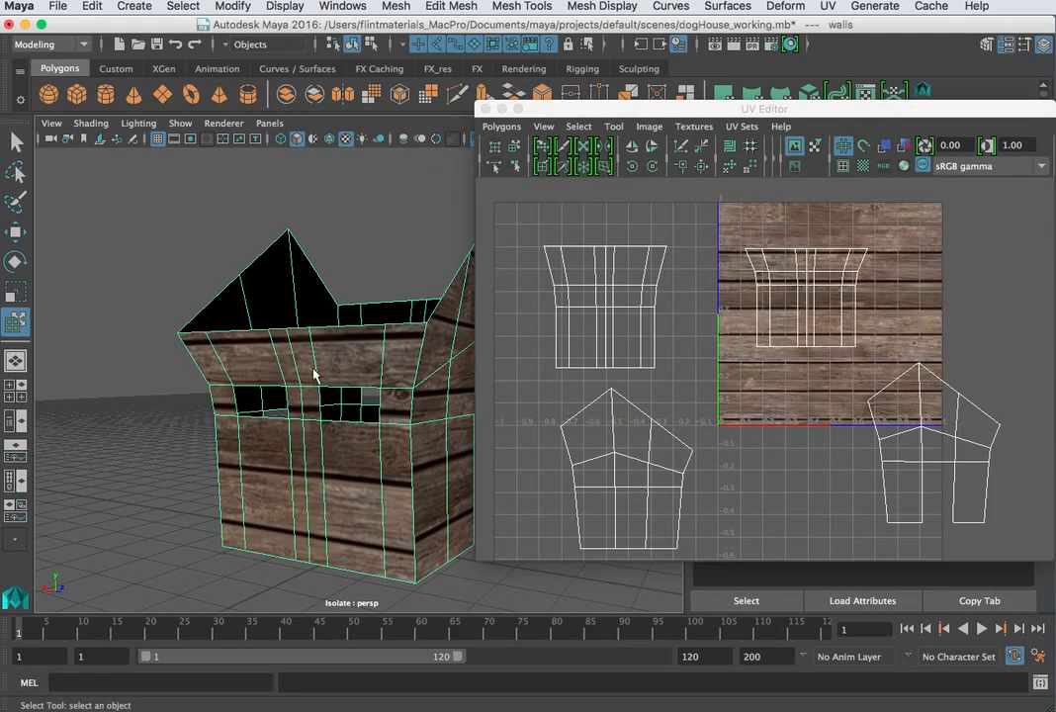
scroll(688, 348, down, 2)
alt+drag(376, 356, 270, 402)
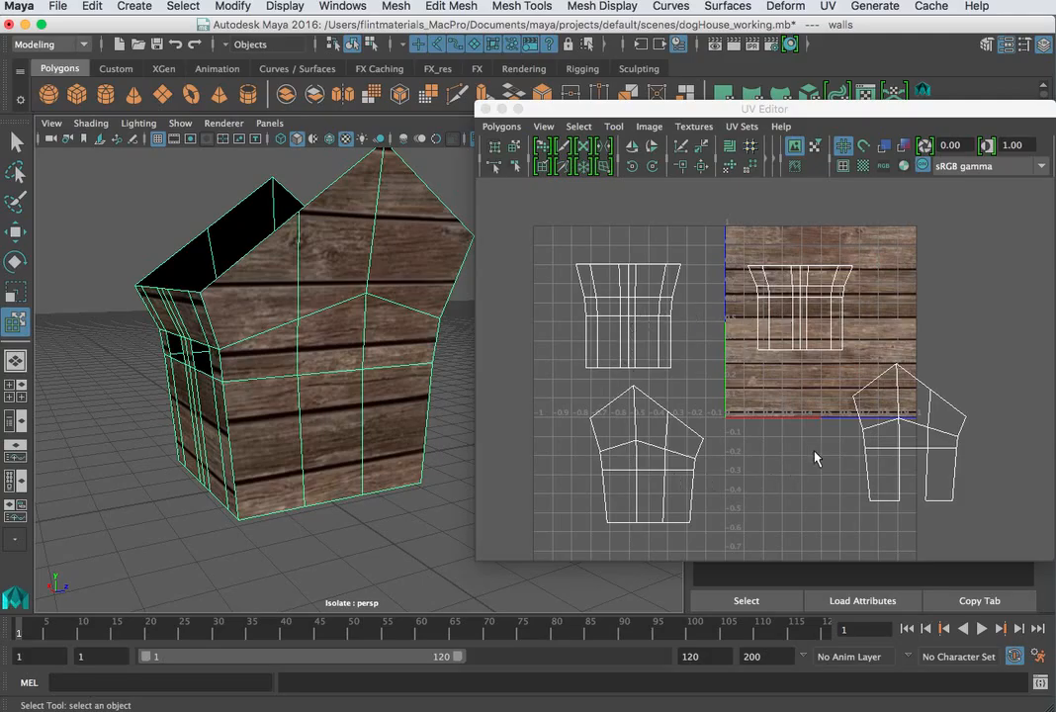
alt+drag(297, 324, 272, 443)
Select the lower corner edge and try placing the windowed side wall's shell against the solid gable shell with the Move UV Shell Tool.
right_drag(272, 442, 259, 344)
click(260, 400)
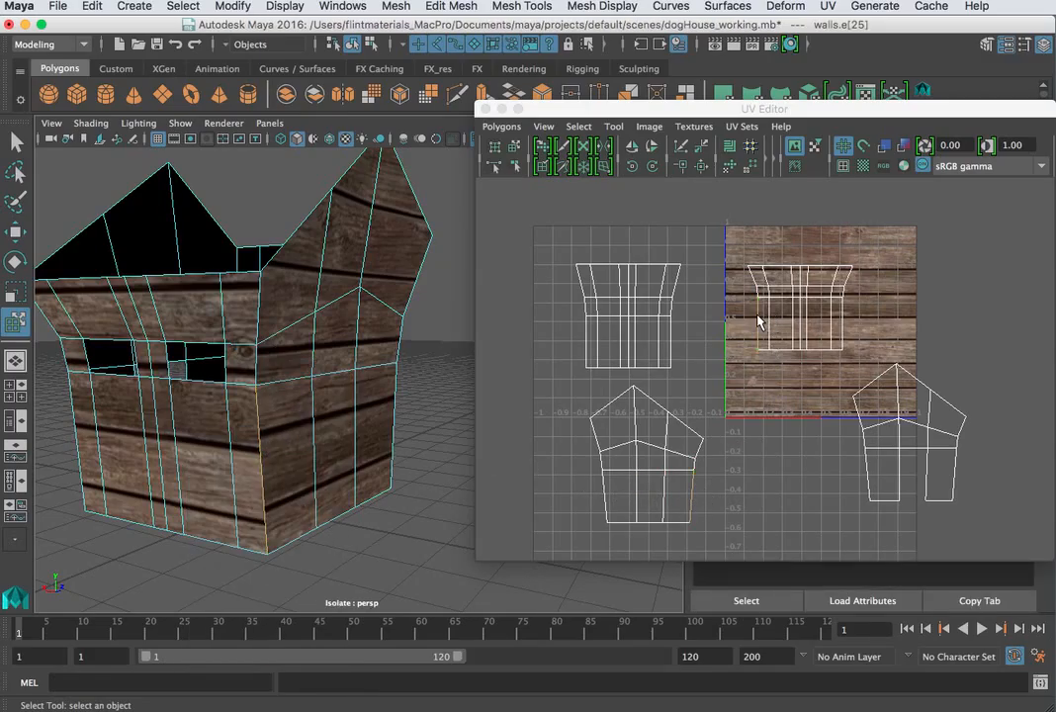
click(513, 145)
click(802, 315)
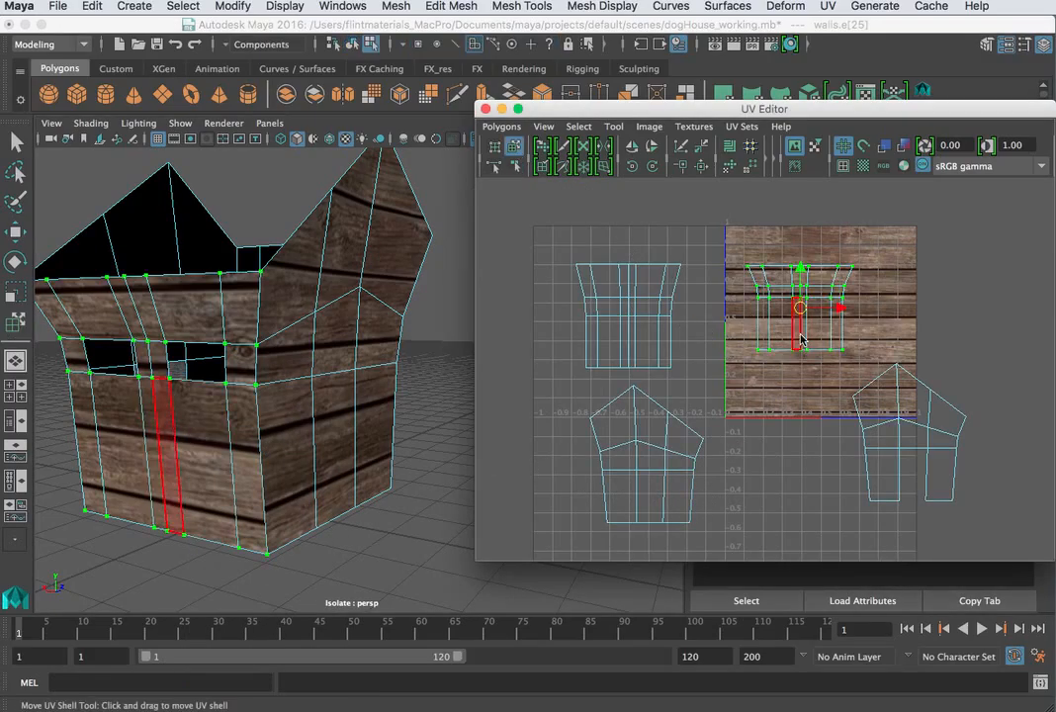
drag(803, 315, 744, 484)
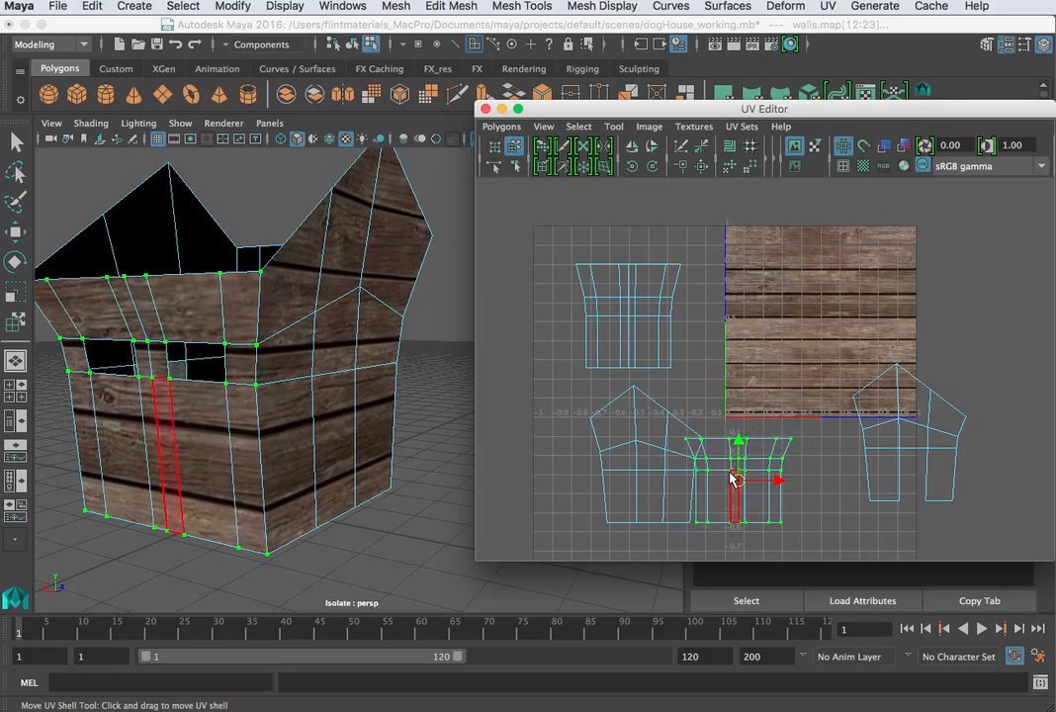
scroll(307, 425, up, 5)
scroll(238, 469, down, 3)
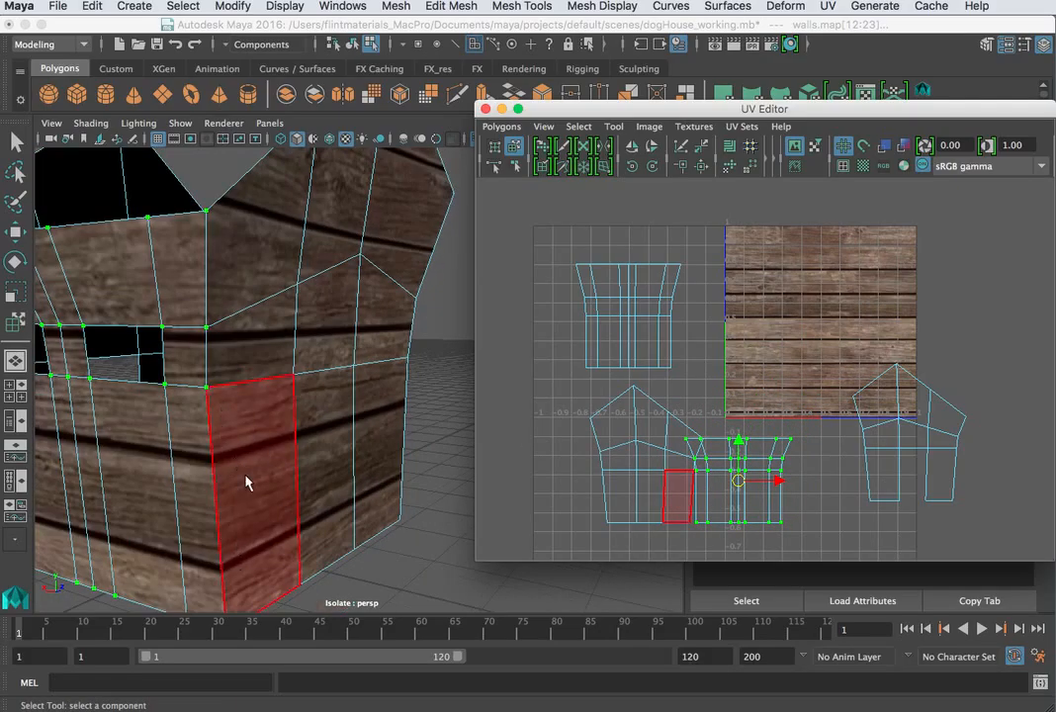
Move the windowed side wall's shell back onto the texture square and the doorway gable's shell outside the square's right edge.
drag(754, 488, 811, 329)
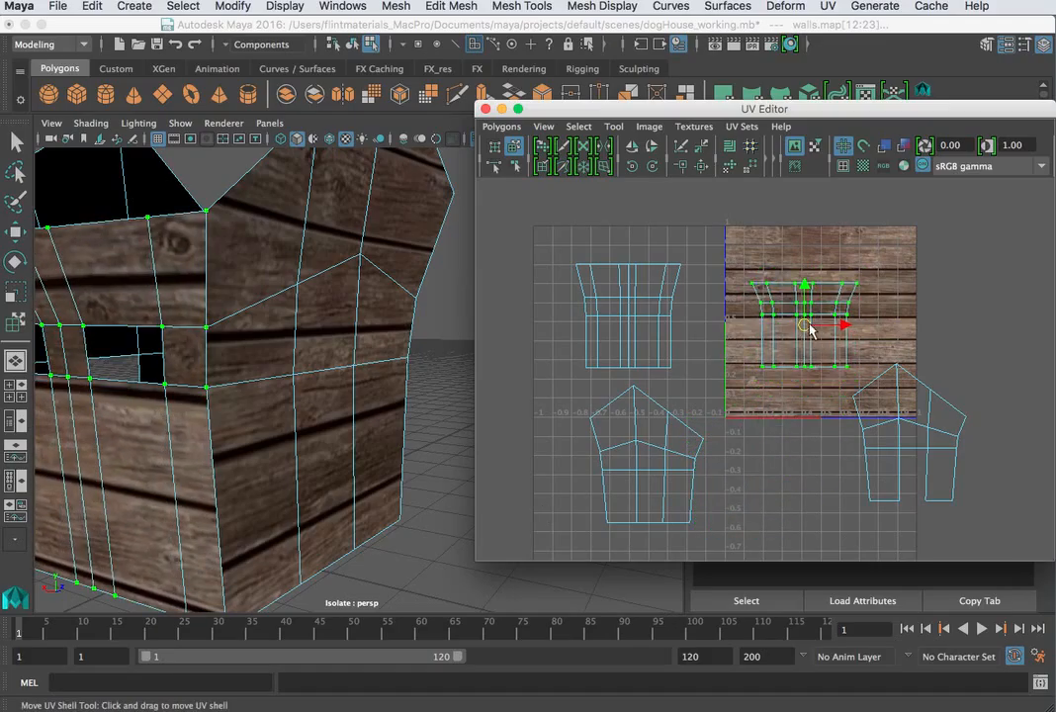
scroll(846, 319, down, 2)
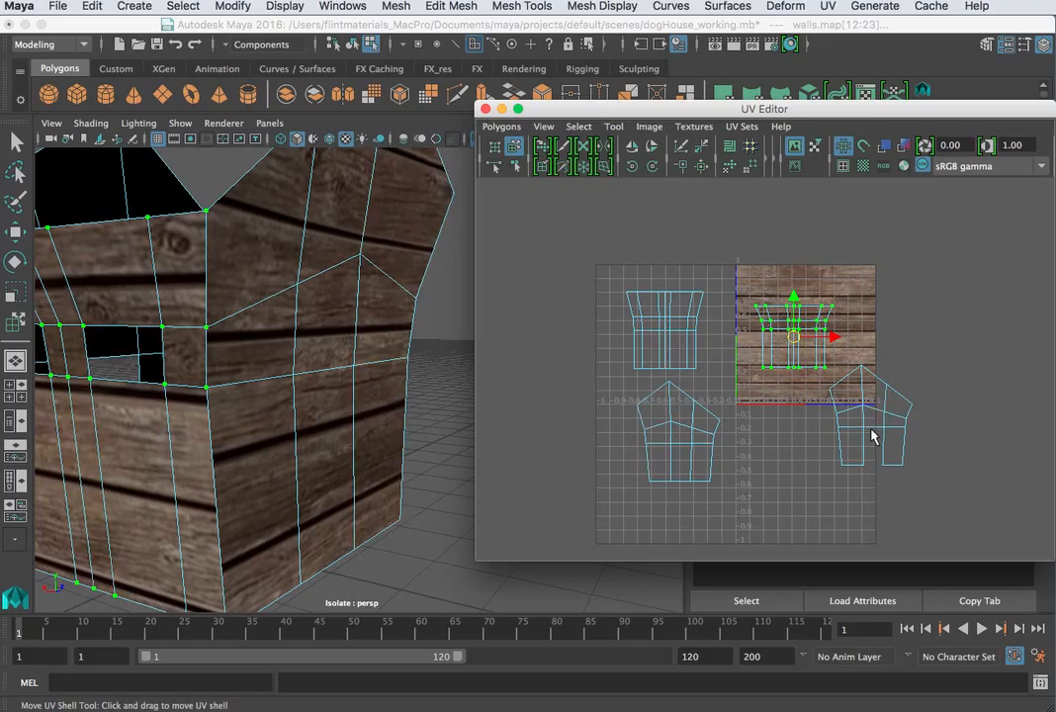
drag(872, 435, 962, 348)
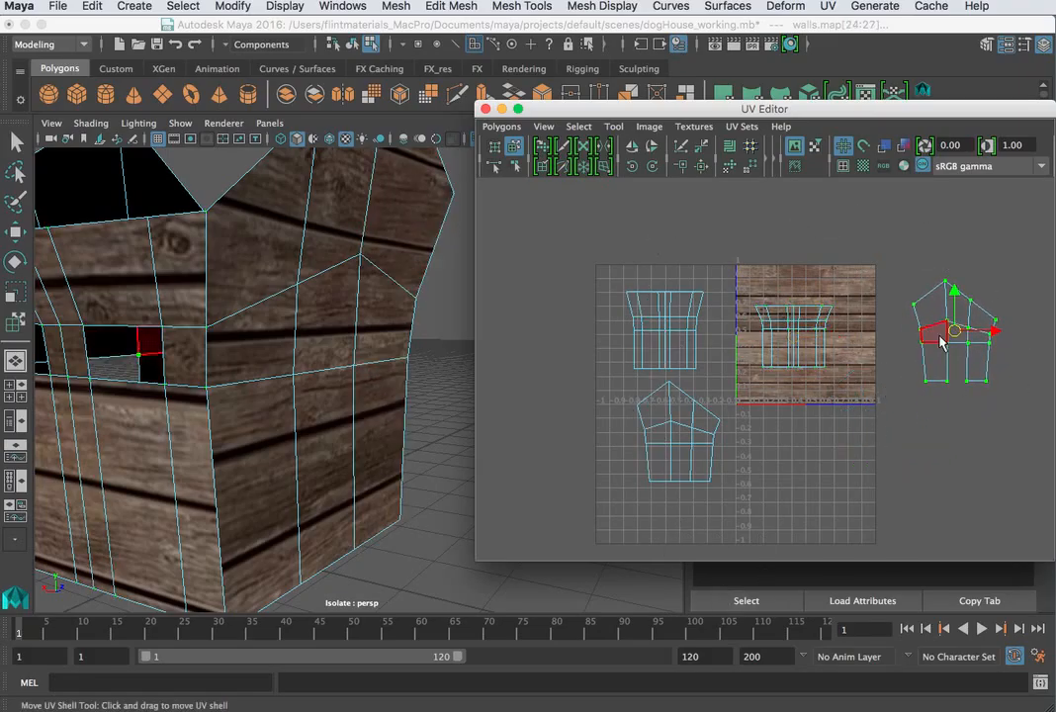
drag(957, 336, 936, 343)
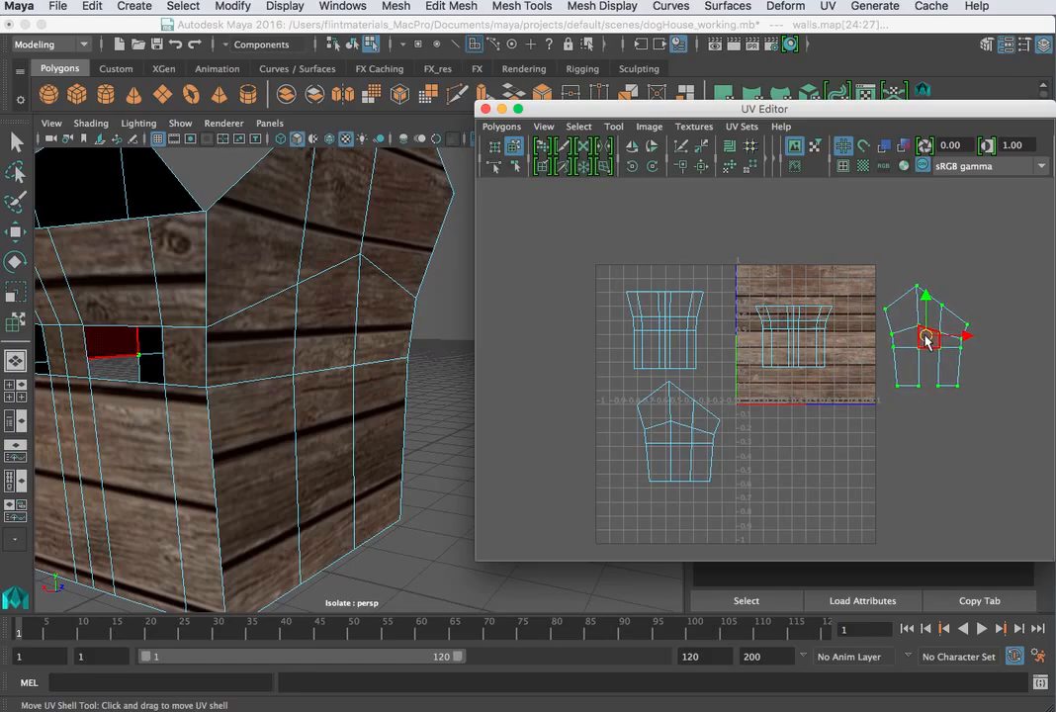
drag(933, 341, 927, 337)
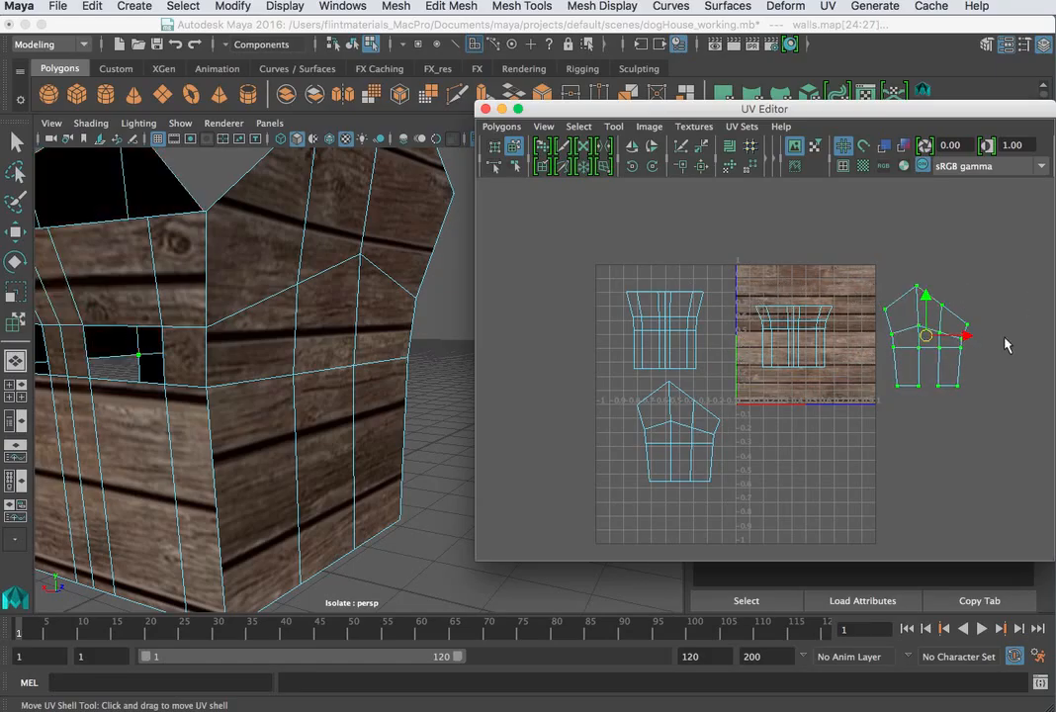
Place the doorway gable's shell directly below the windowed side wall's shell, with its peak overlapping the texture square.
scroll(957, 373, up, 3)
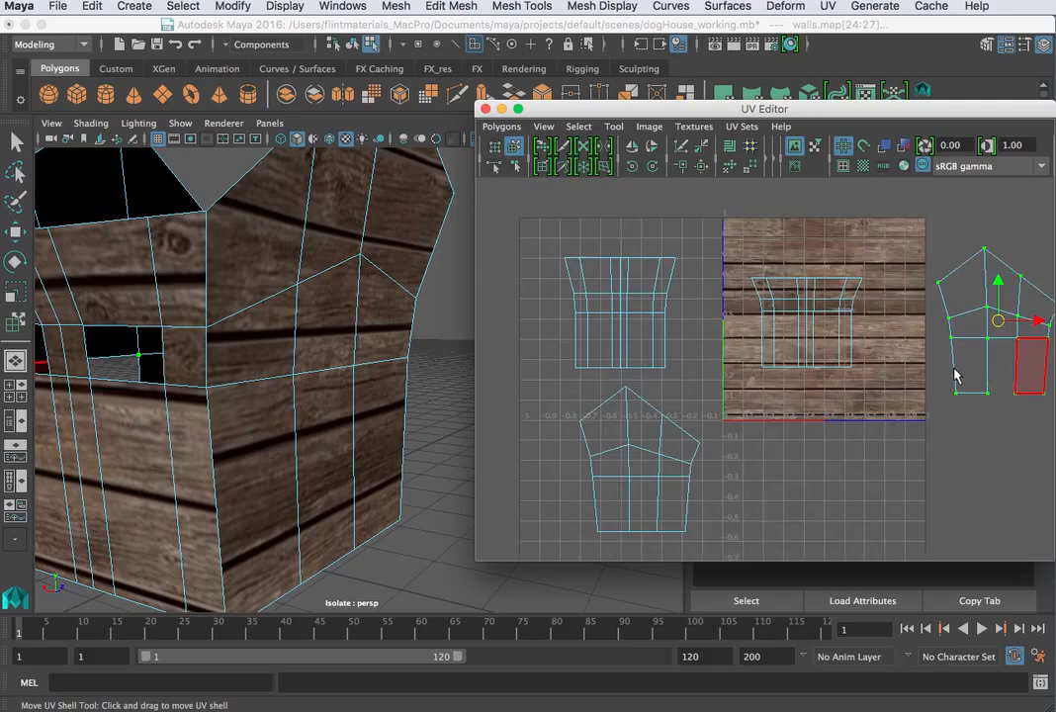
scroll(958, 373, down, 2)
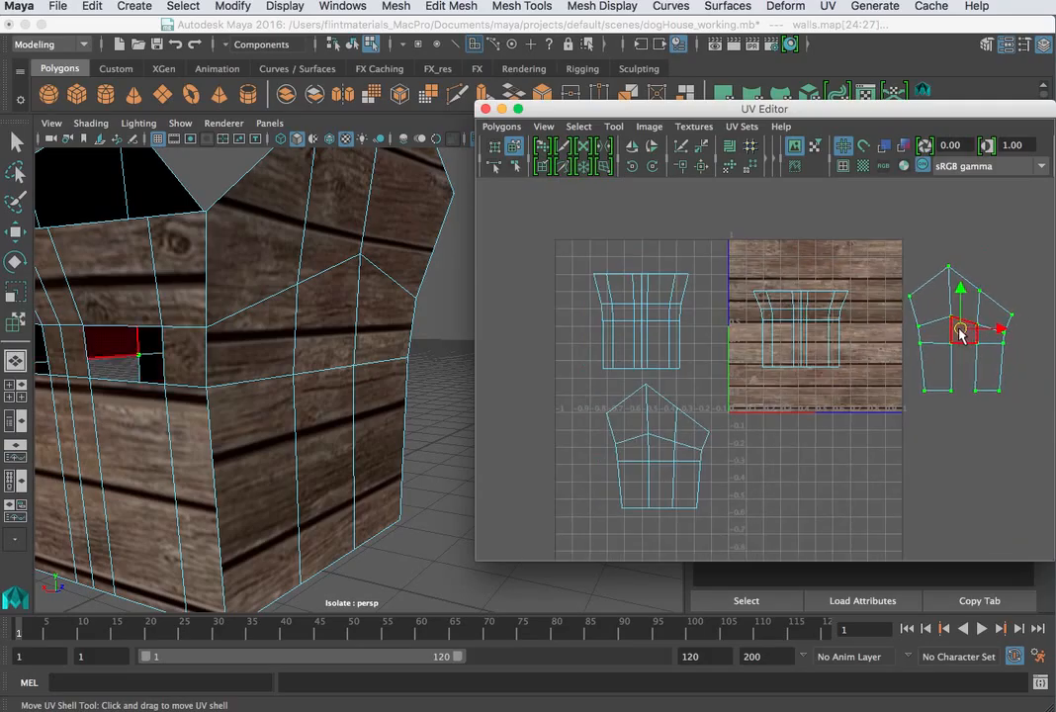
drag(963, 330, 809, 443)
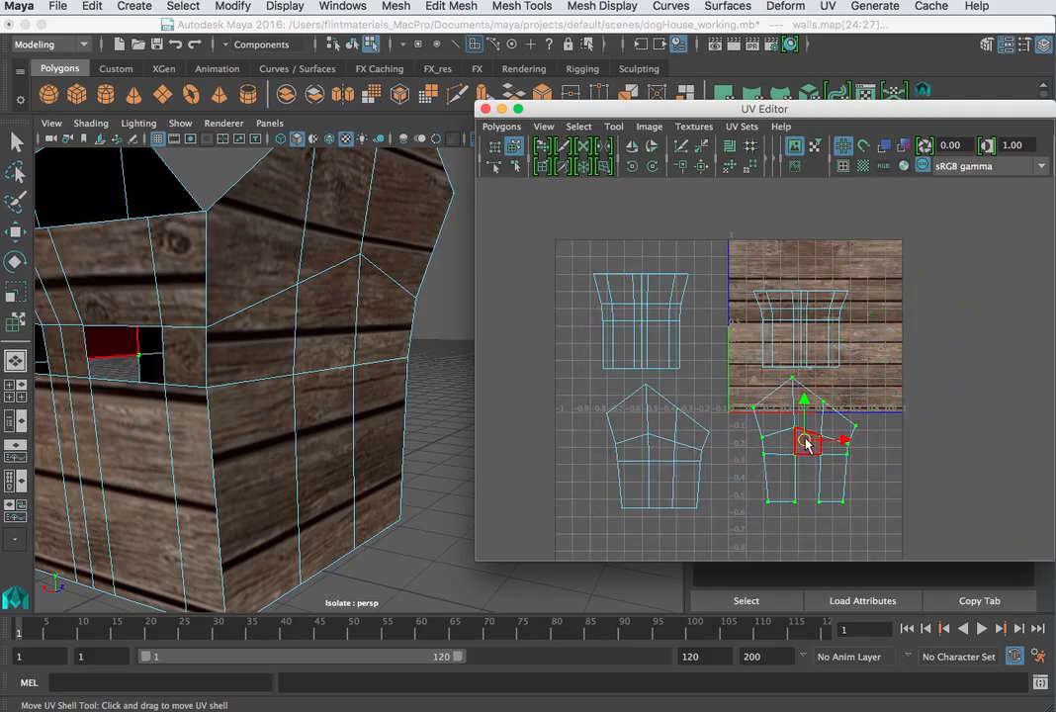
scroll(295, 465, down, 3)
key(q)
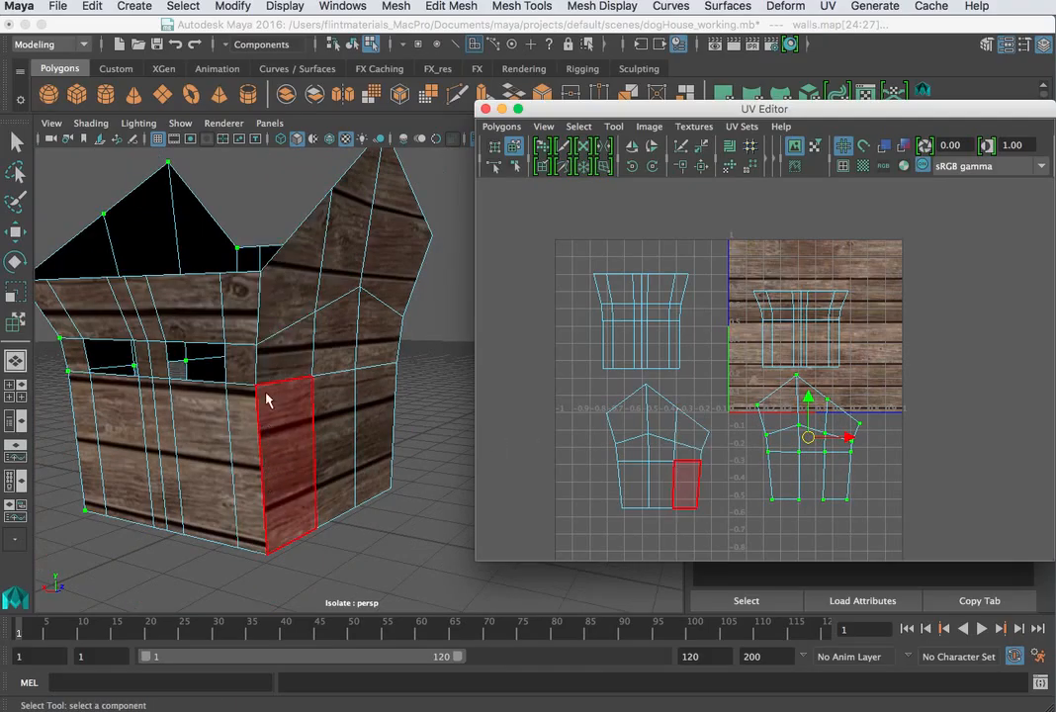
scroll(522, 391, up, 2)
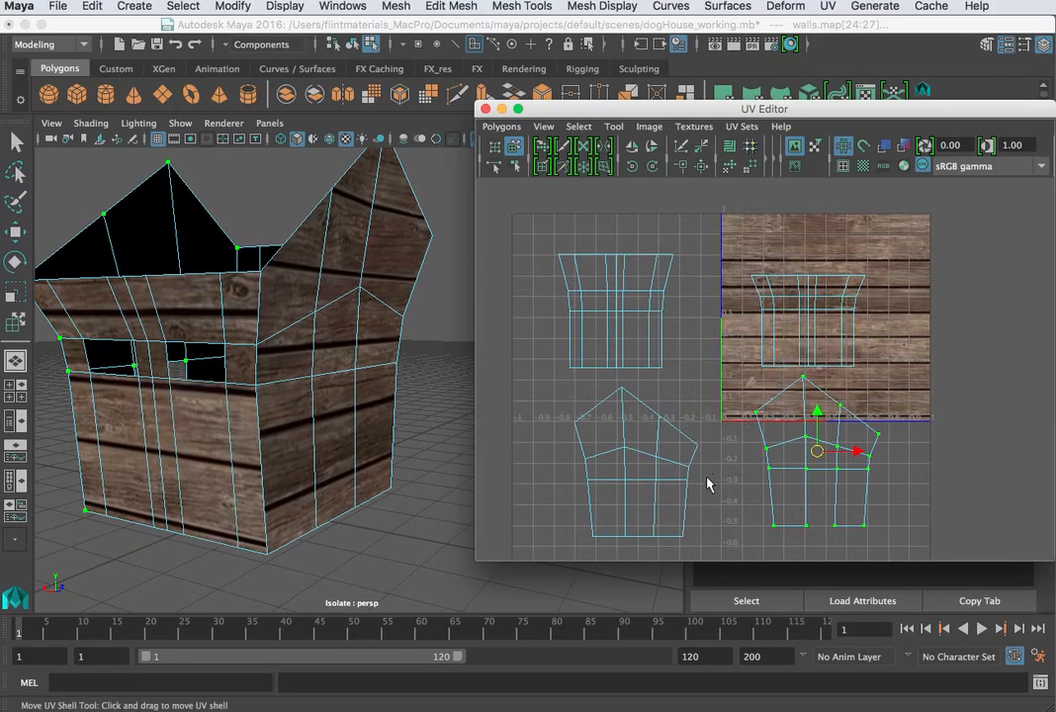
Try twice to overlay the doorway gable's shell on the windowed side wall's shell, undoing each move.
drag(817, 454, 794, 315)
key(ctrl+z)
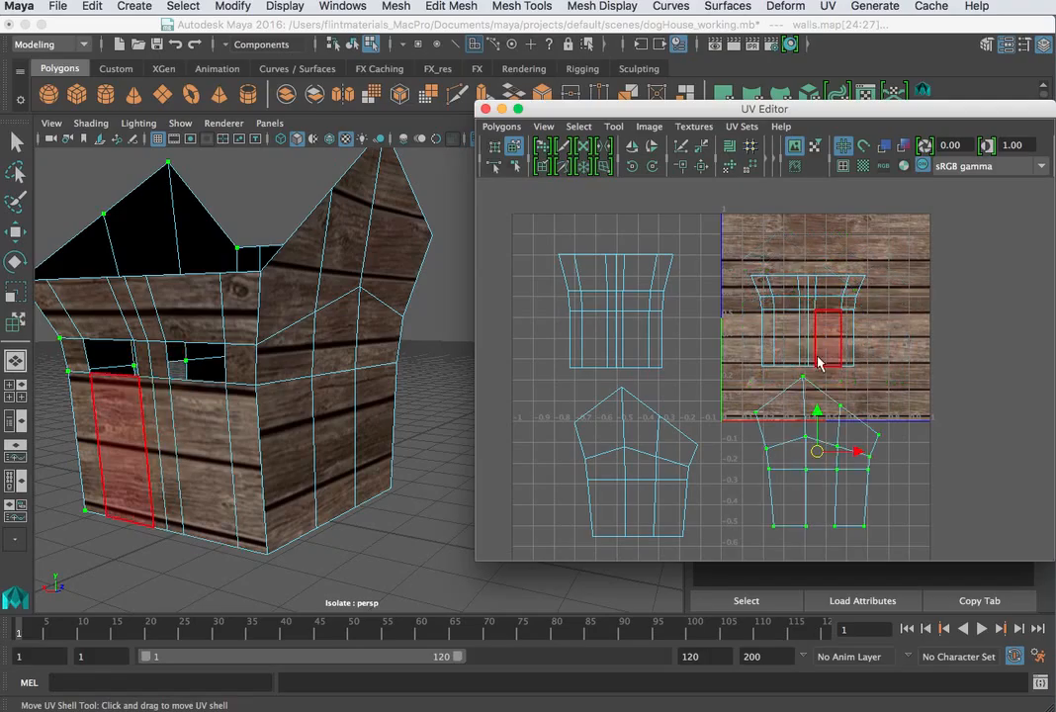
drag(821, 452, 799, 317)
key(ctrl+z)
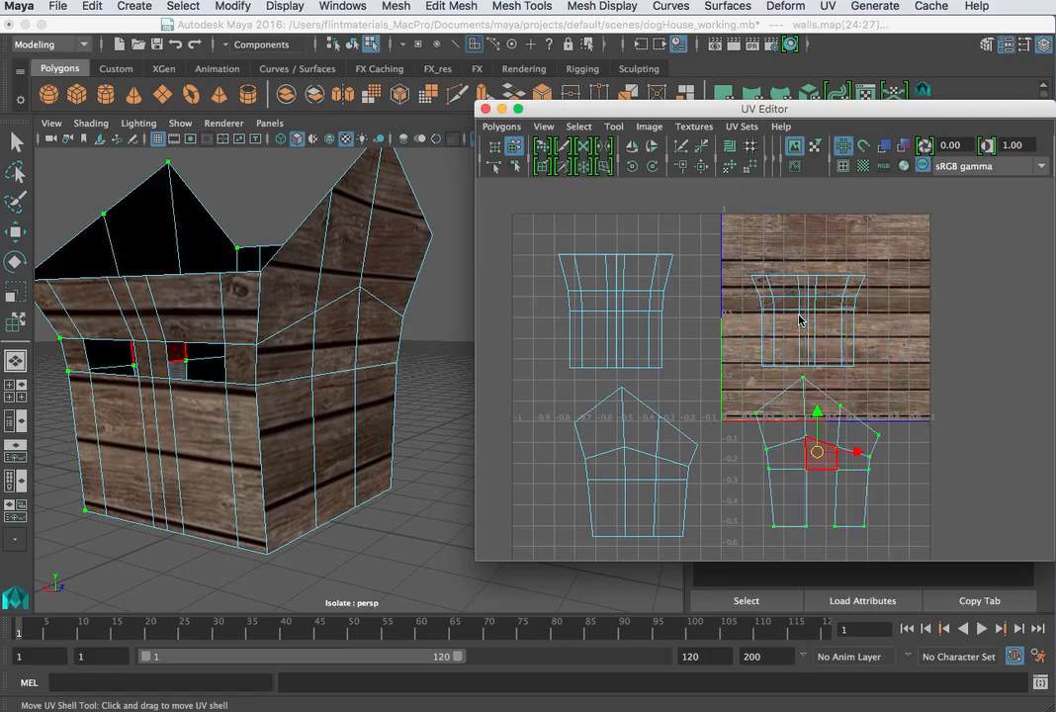
Park the windowed side wall's shell below the texture square's lower right corner and move the doorway gable's shell onto the texture square.
click(821, 453)
drag(821, 453, 930, 294)
click(806, 309)
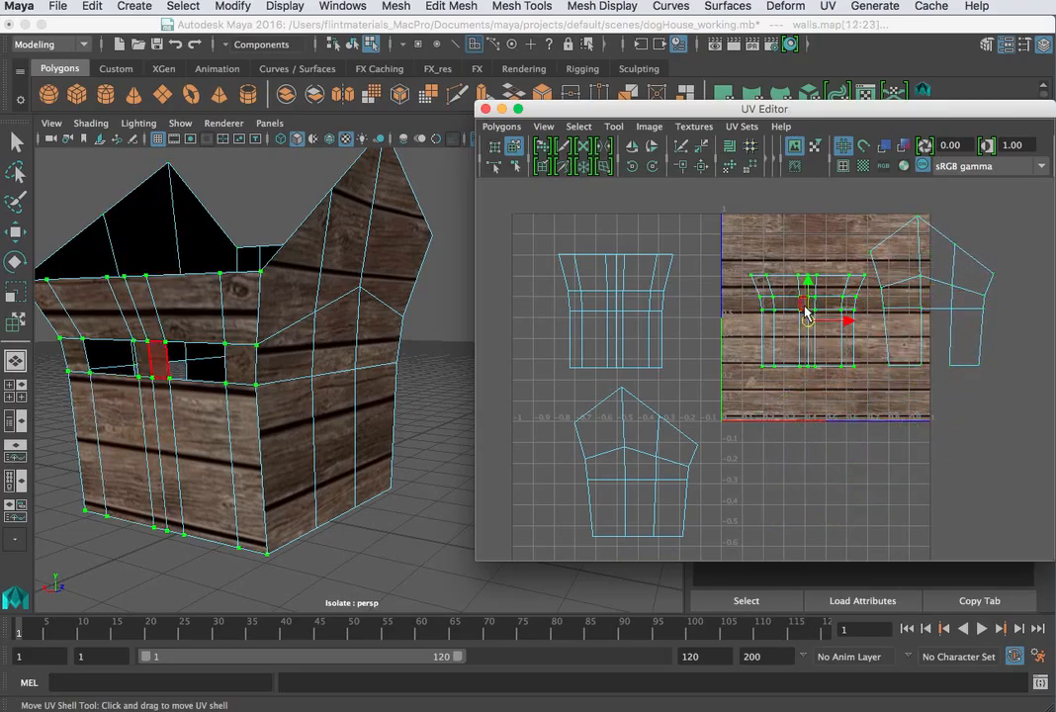
drag(806, 309, 951, 482)
click(934, 308)
drag(934, 309, 807, 331)
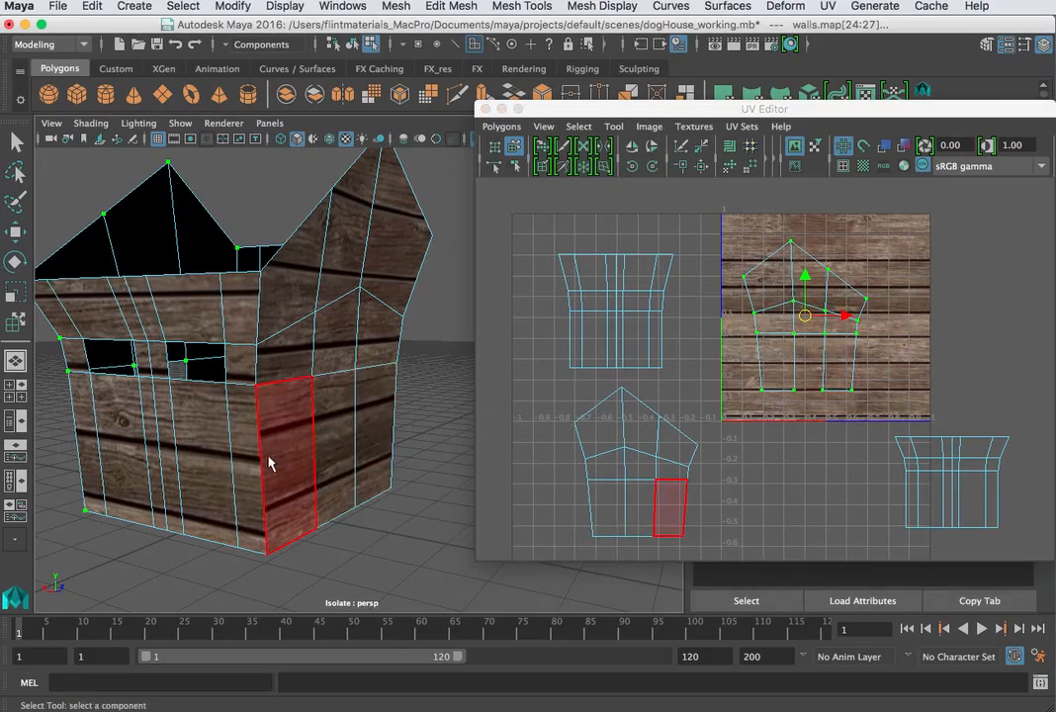
Select the lower corner edge between the doorway gable and the other side wall to identify their adjoining shell borders.
alt+drag(271, 460, 354, 394)
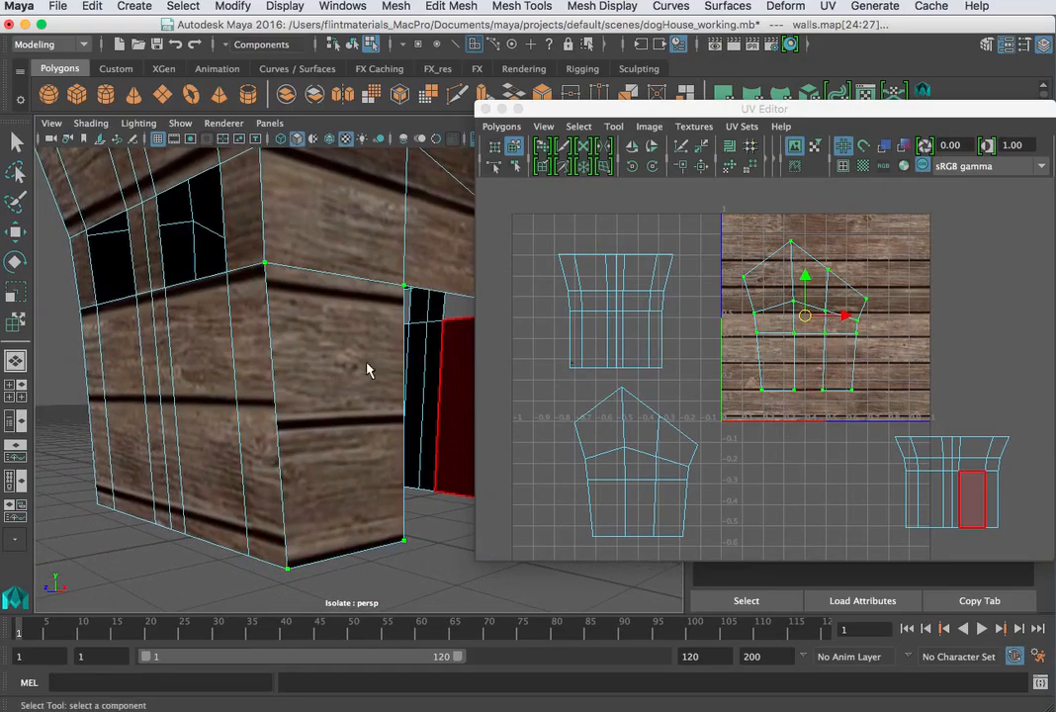
right_drag(267, 415, 266, 342)
click(274, 395)
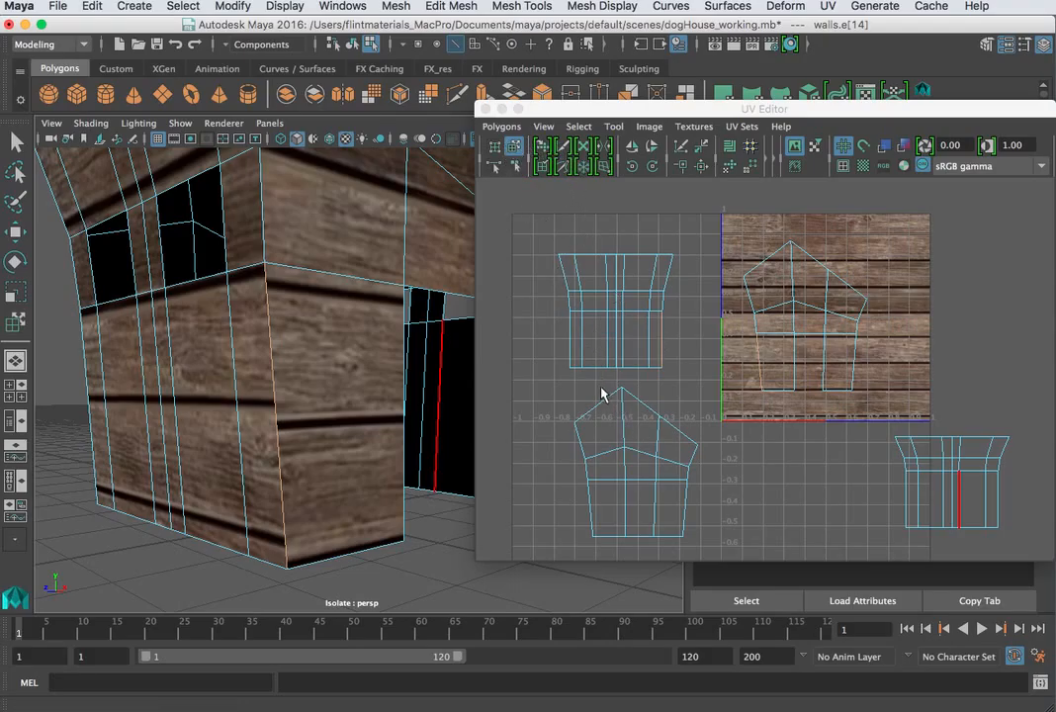
Move the solid gable's shell further down and place the side wall's shell above it level with the doorway gable's shell.
click(632, 462)
drag(639, 465, 639, 519)
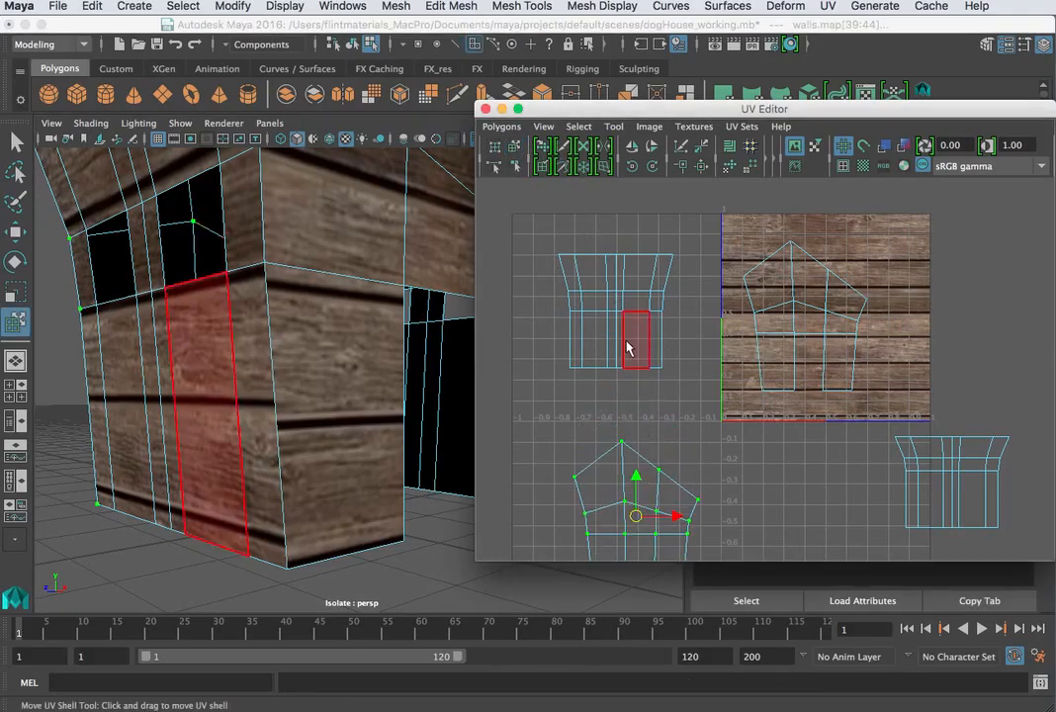
click(629, 346)
drag(625, 330, 672, 333)
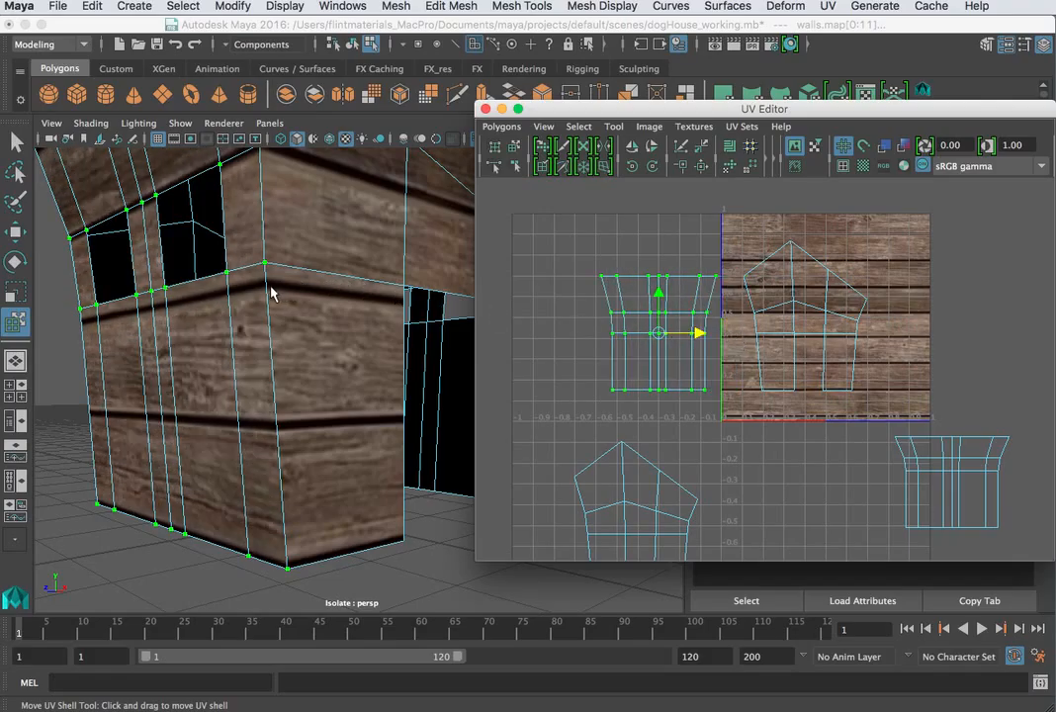
Move the solid gable's shell up to the outer side of the left side wall's shell, with their bottom edges level.
alt+drag(329, 319, 336, 259)
key(q)
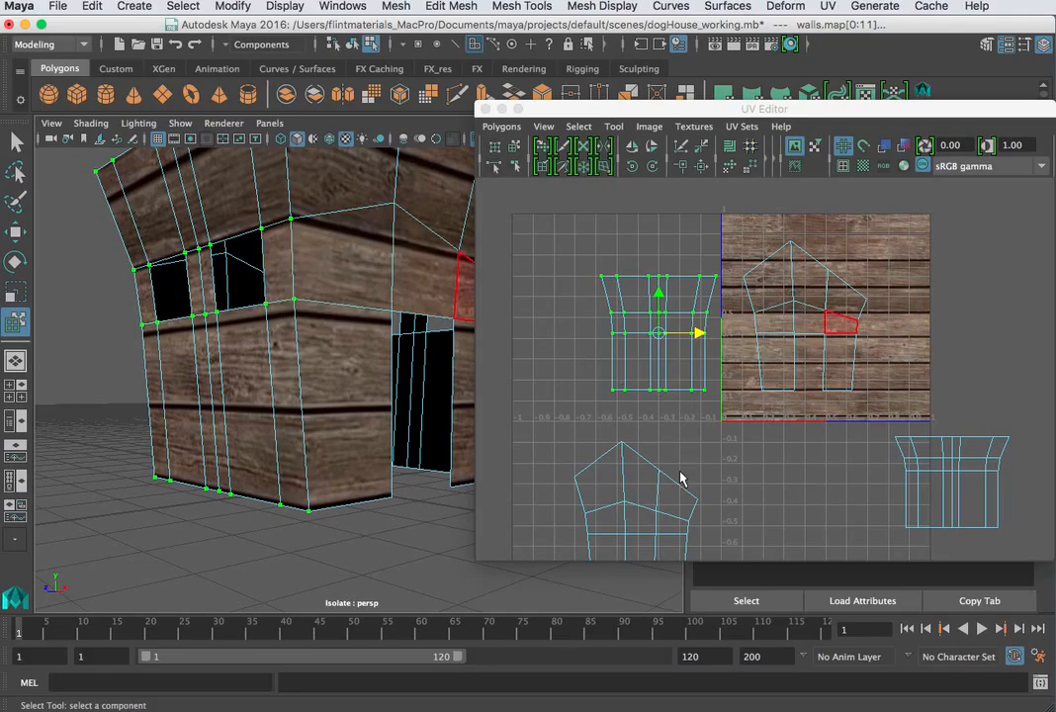
click(659, 506)
click(663, 512)
scroll(668, 503, down, 3)
drag(670, 506, 597, 385)
scroll(597, 385, up, 1)
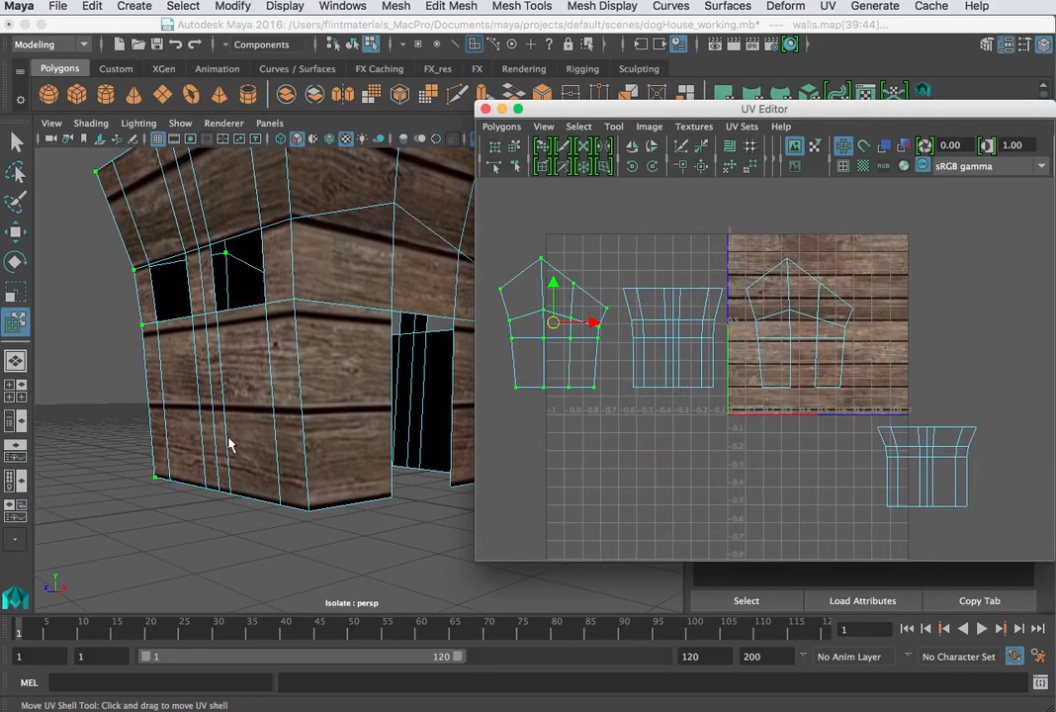
Shift the solid gable's shell slightly toward the neighbouring side wall's shell while checking their shared corner.
alt+drag(228, 441, 117, 445)
alt+right_drag(223, 457, 294, 468)
drag(550, 317, 557, 322)
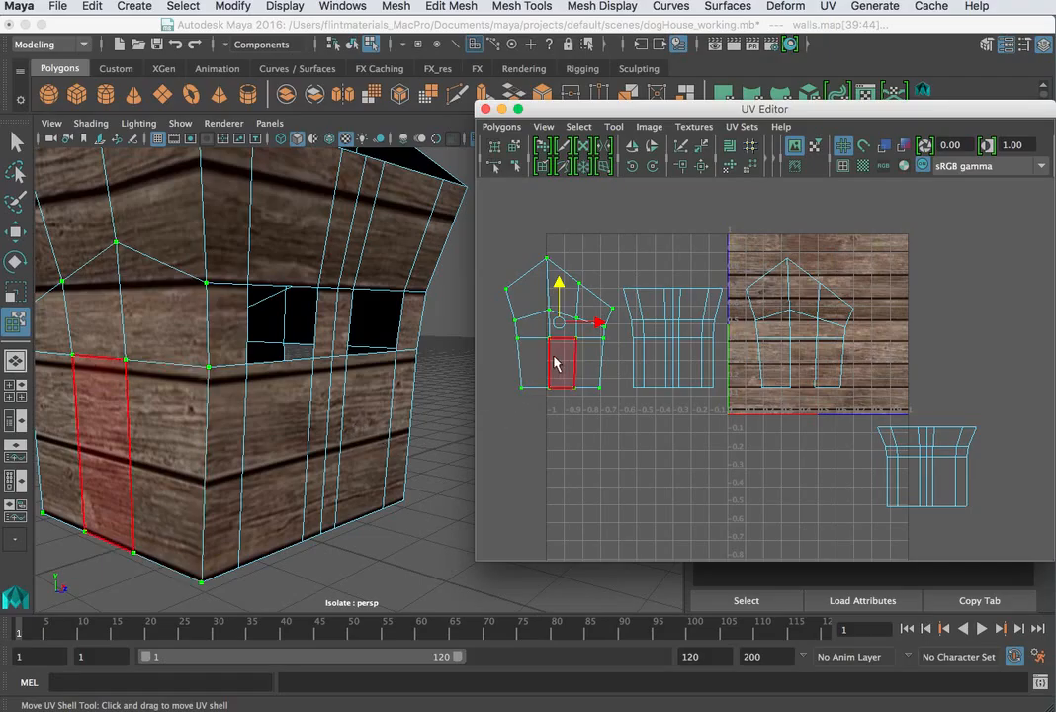
Nudge the solid gable's shell slightly away from the side wall's shell and readjust its height with the Move Tool.
key(w)
click(515, 146)
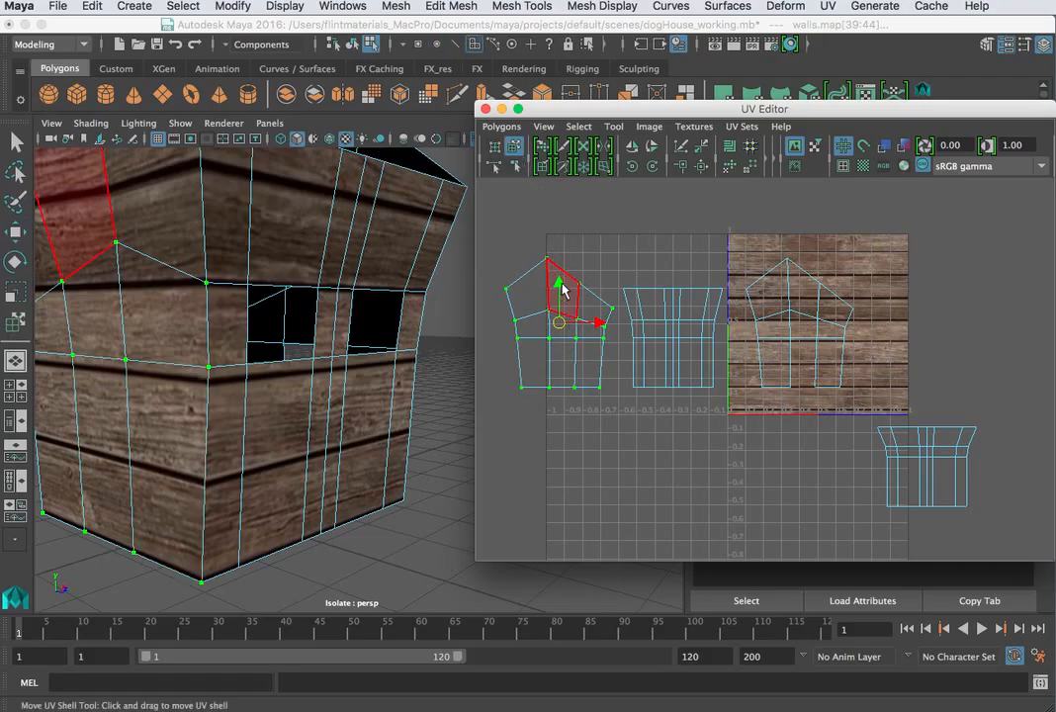
key(w)
drag(562, 284, 562, 286)
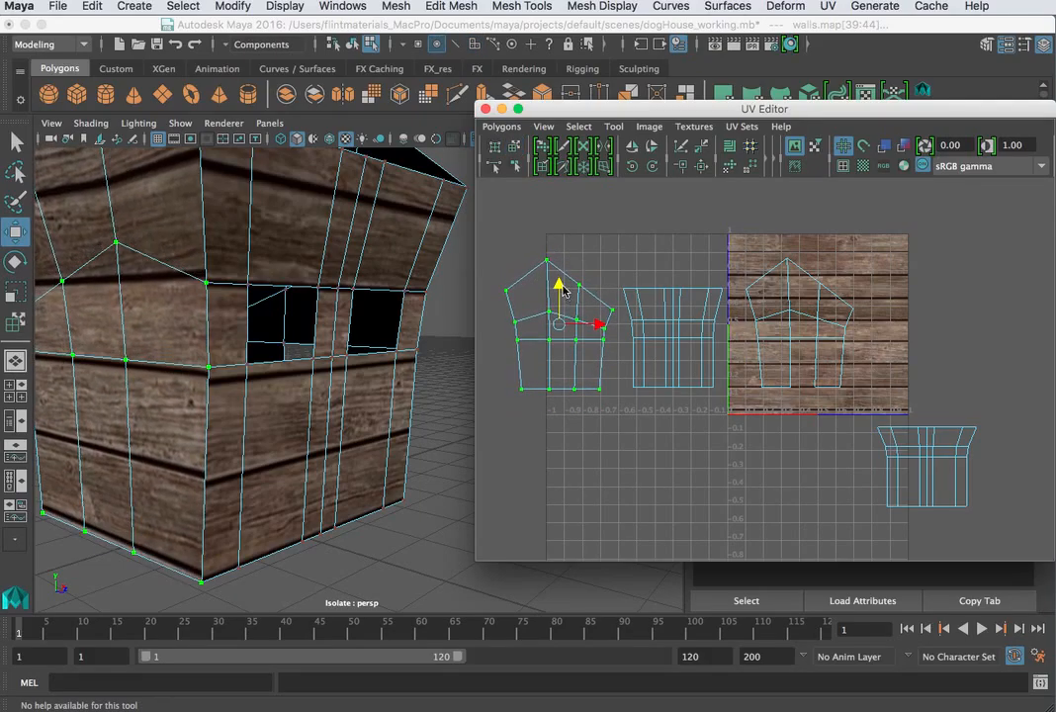
drag(600, 326, 597, 328)
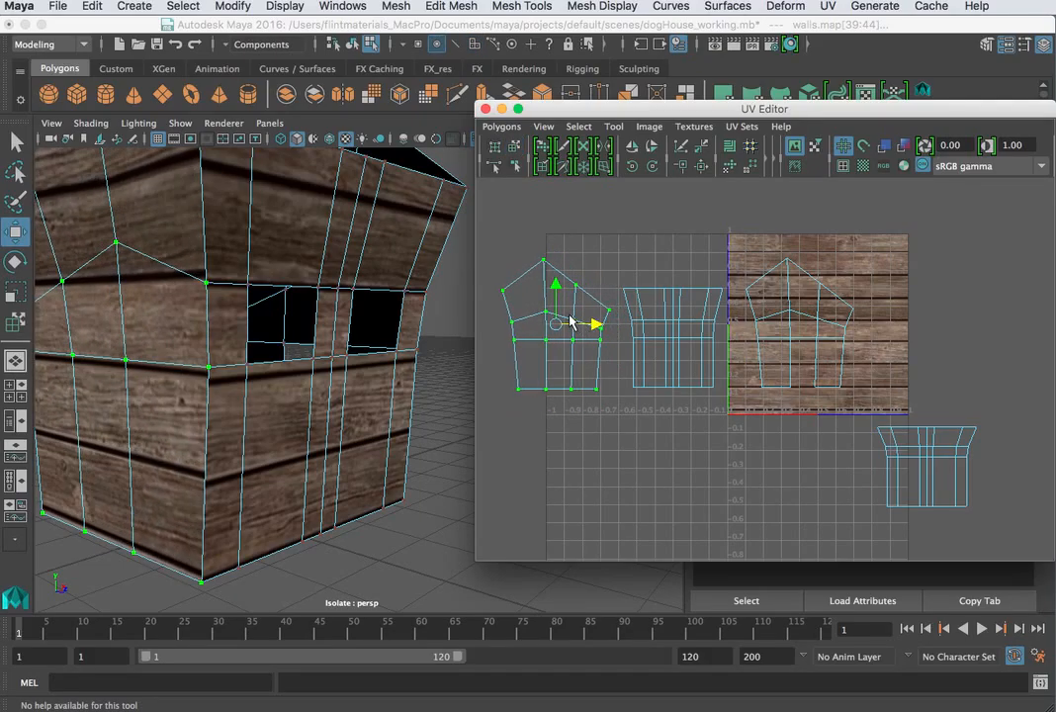
drag(557, 287, 558, 286)
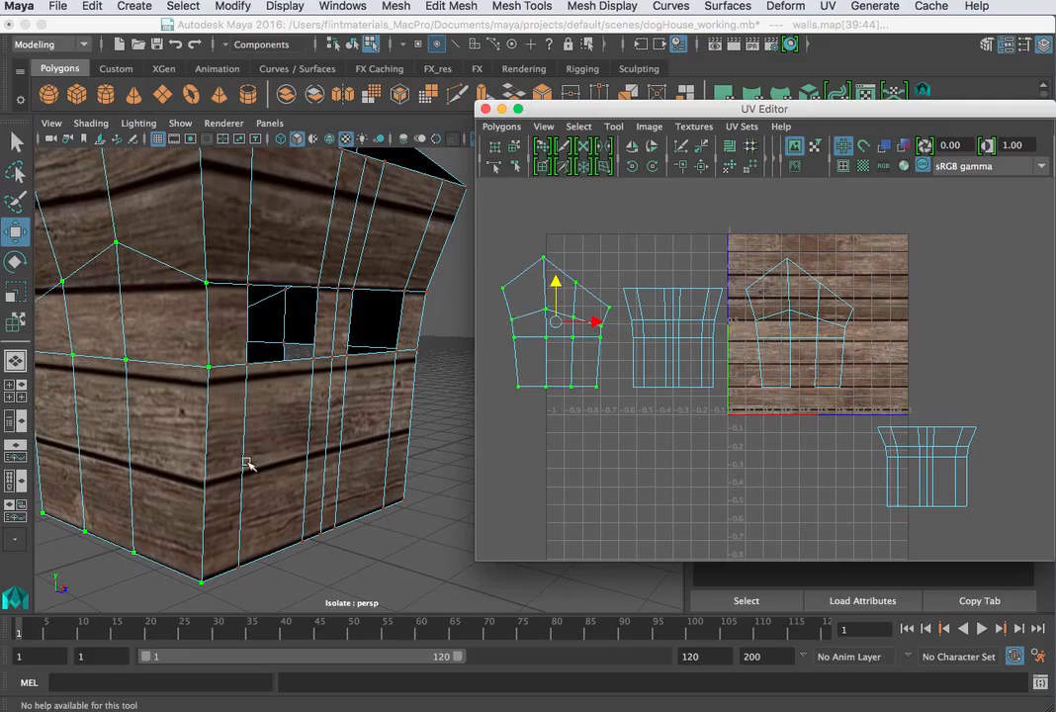
Fine-tune the solid gable's shell vertically so its plank seams meet the side wall's at the corner.
scroll(247, 463, up, 6)
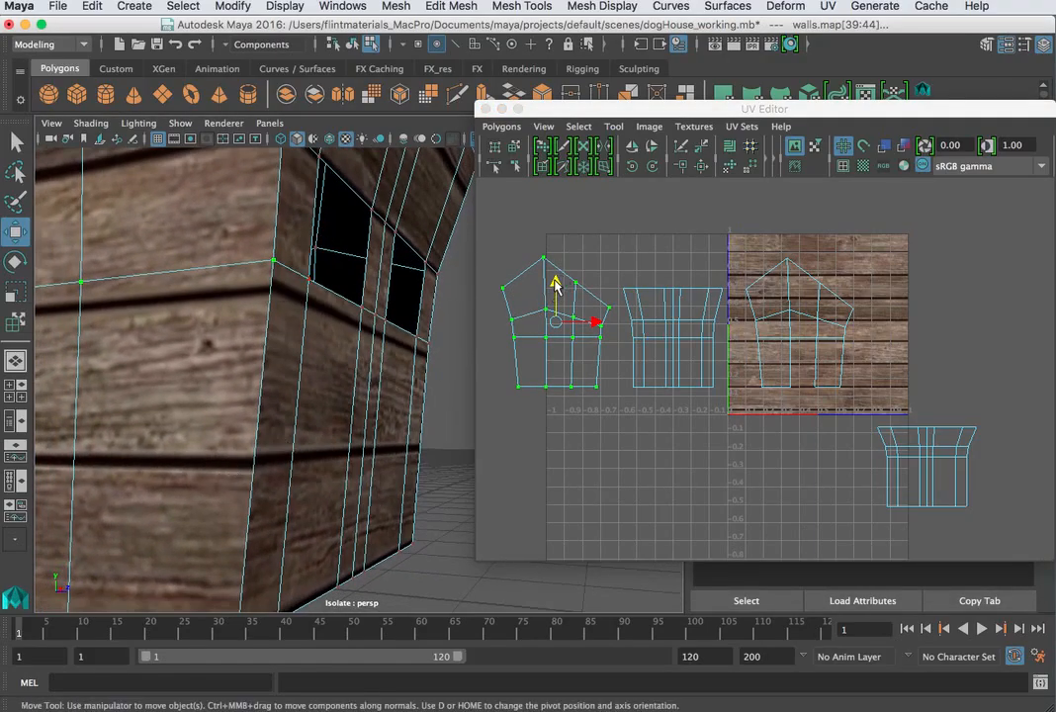
drag(555, 285, 559, 285)
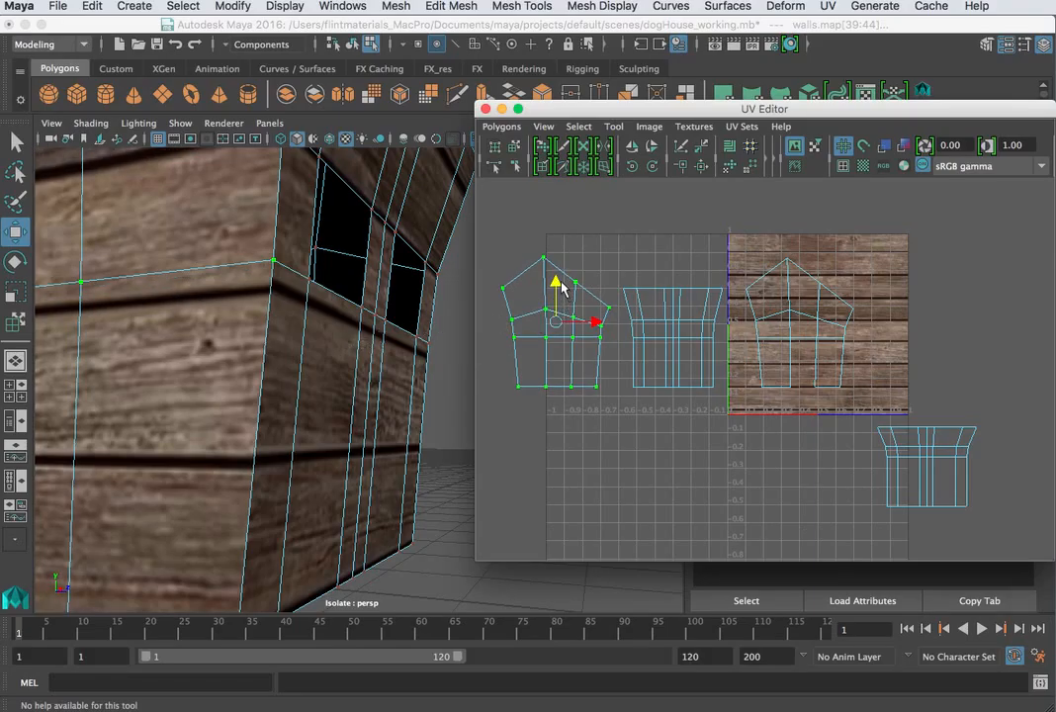
drag(560, 282, 560, 282)
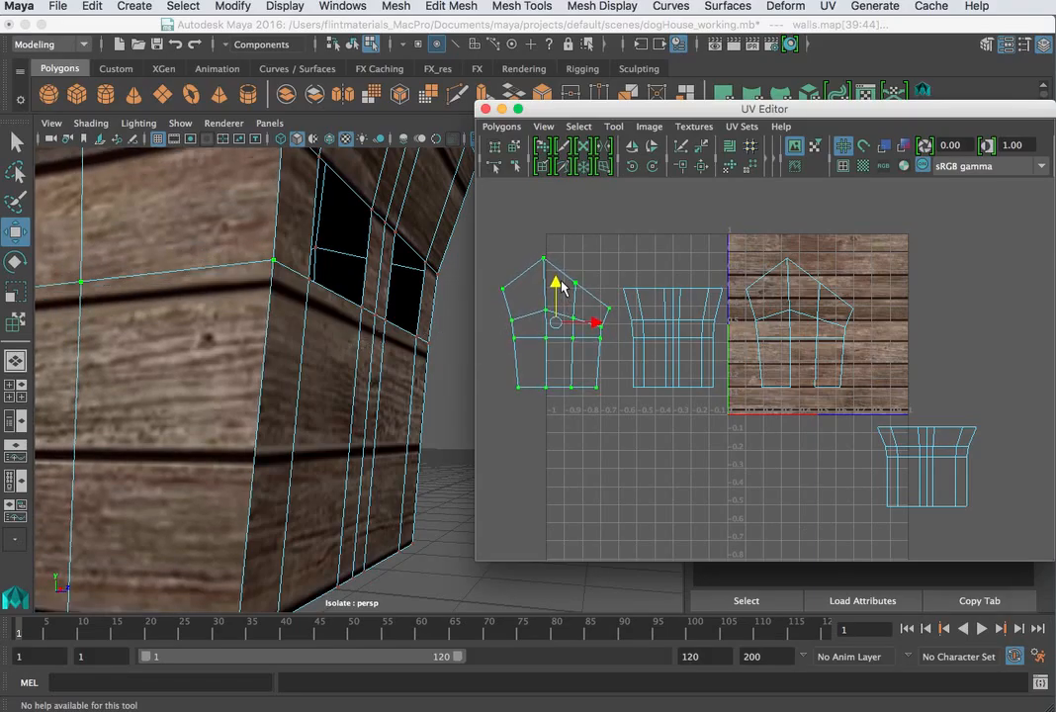
Move the remaining side wall's shell up beside the doorway gable's shell, across the texture square's right edge.
scroll(337, 377, down, 6)
alt+drag(277, 405, 431, 413)
alt+middle_drag(431, 413, 311, 410)
alt+right_drag(311, 410, 499, 442)
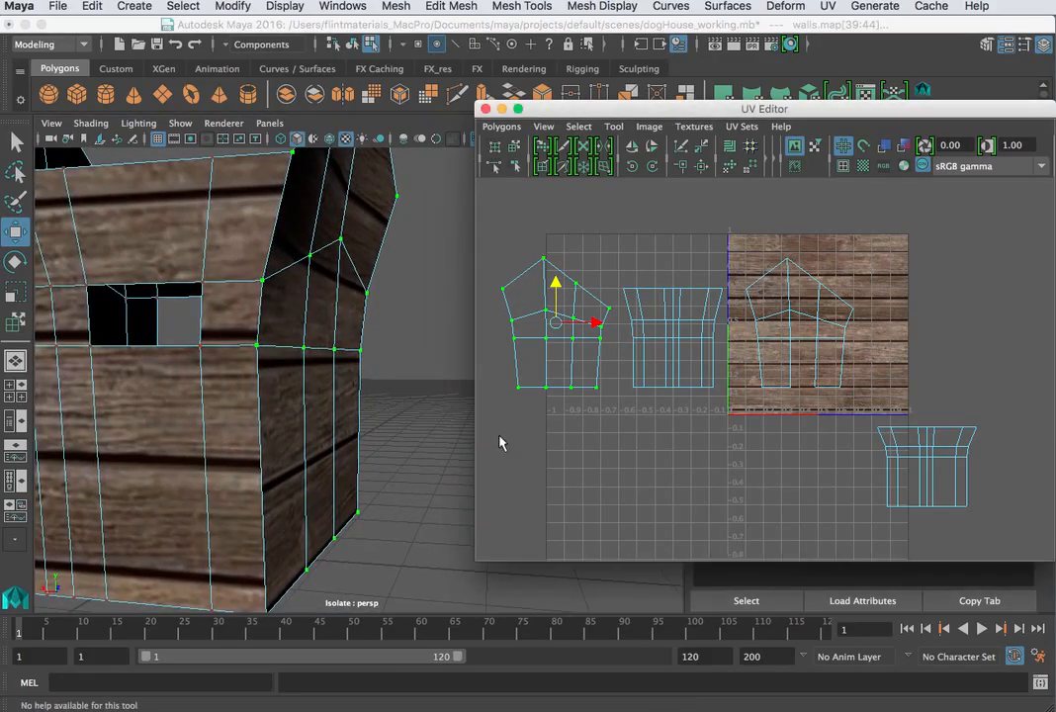
alt+middle_drag(499, 441, 480, 443)
click(902, 460)
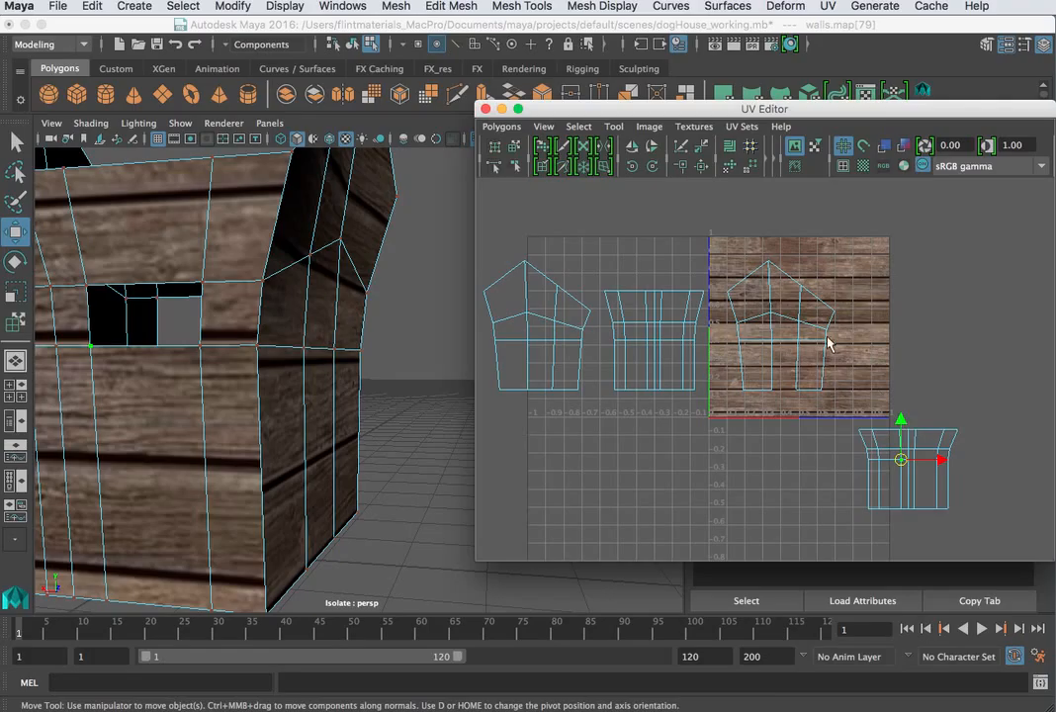
click(513, 144)
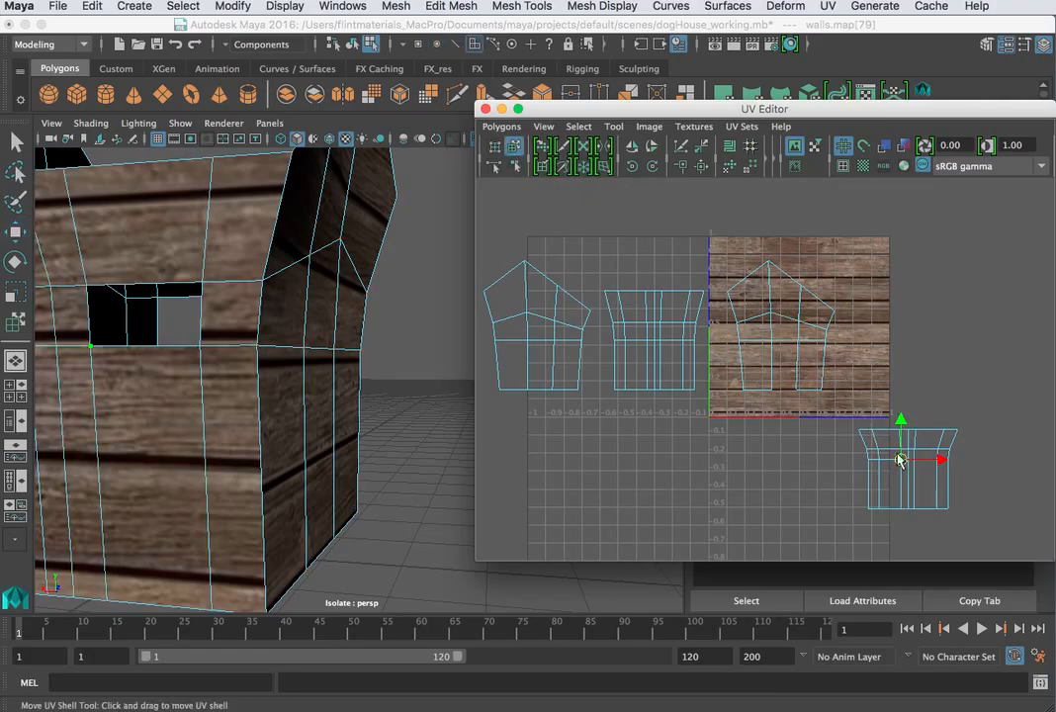
drag(898, 460, 883, 341)
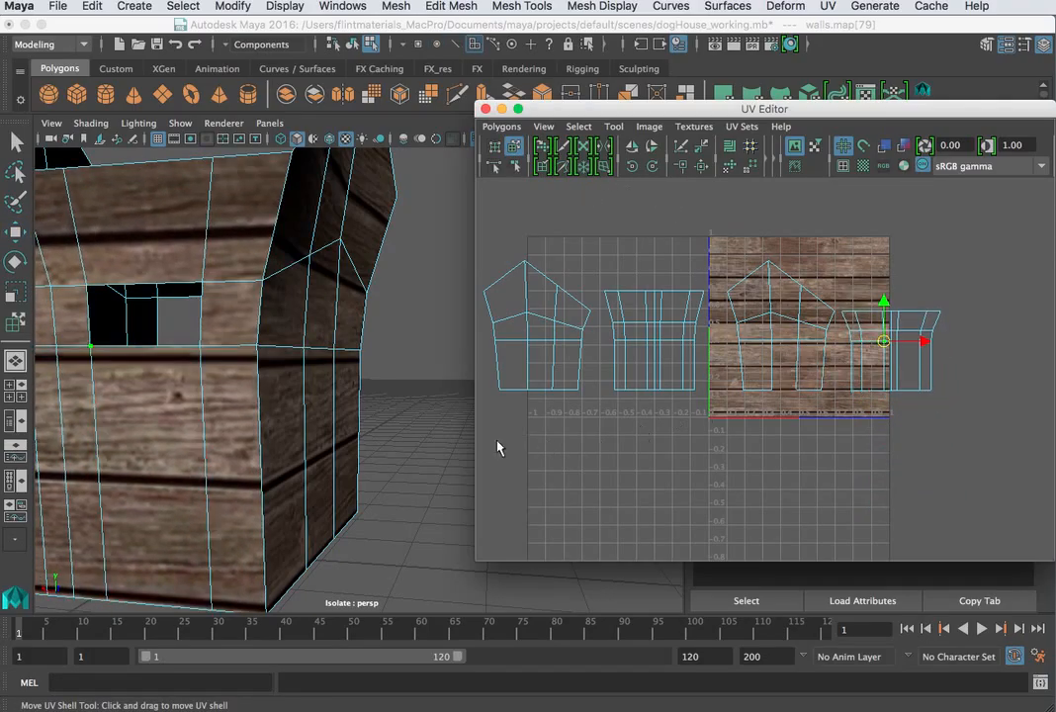
Raise the rightmost side wall's shell slightly so its bottom edge is level with the doorway gable's shell.
alt+right_drag(719, 483, 966, 477)
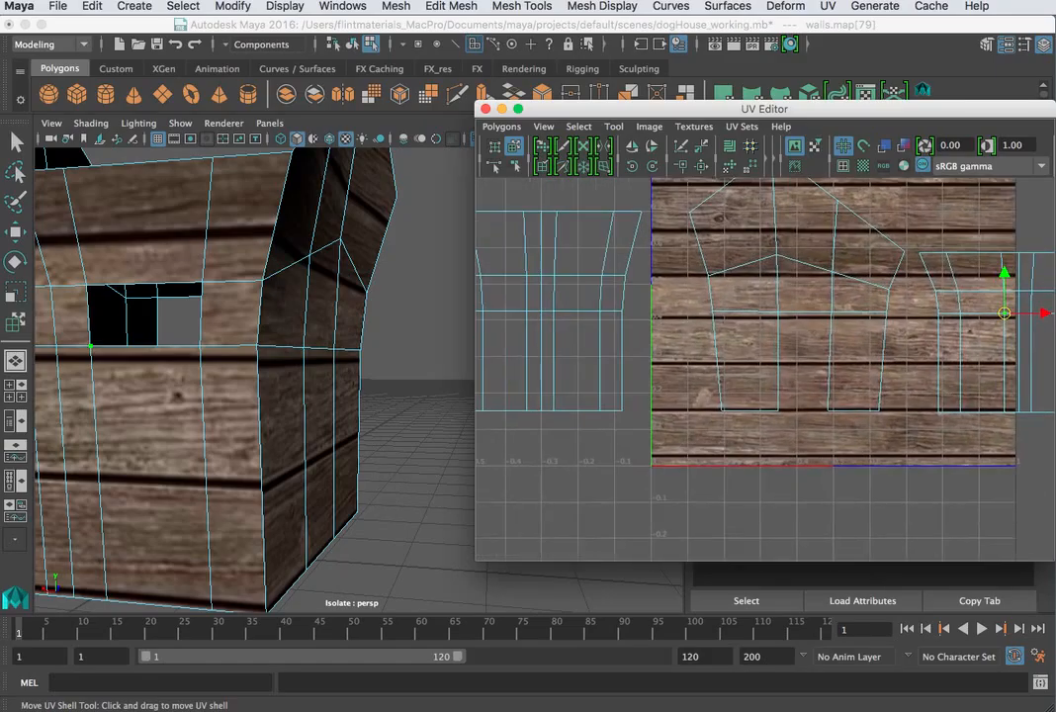
alt+middle_drag(966, 478, 789, 508)
alt+right_drag(788, 508, 908, 504)
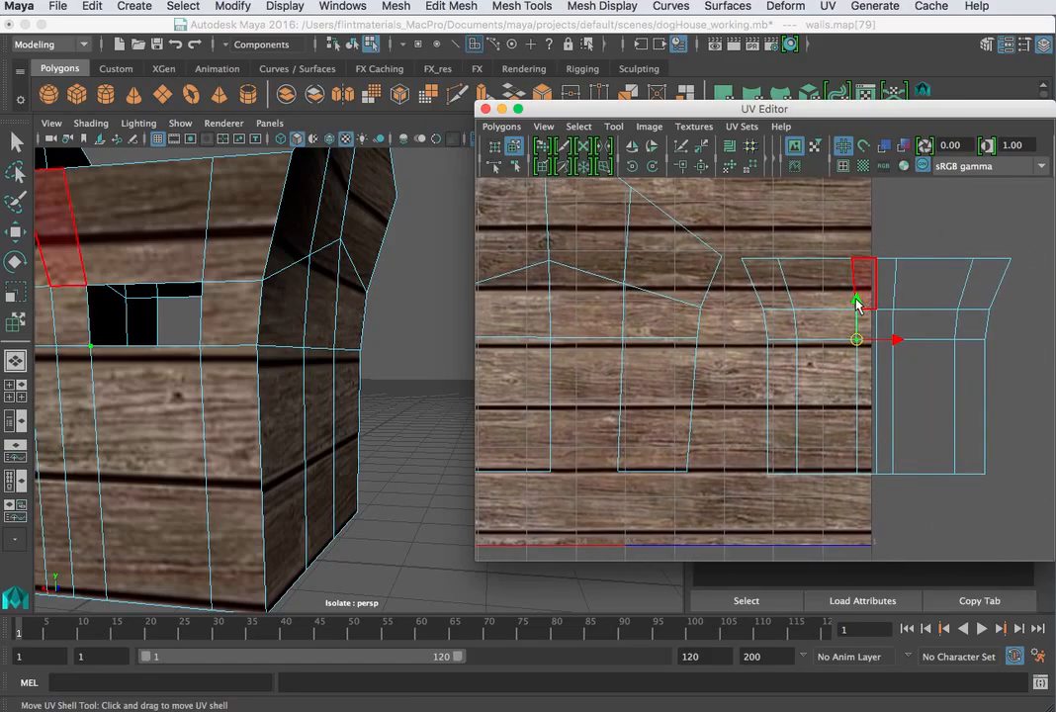
drag(857, 302, 857, 299)
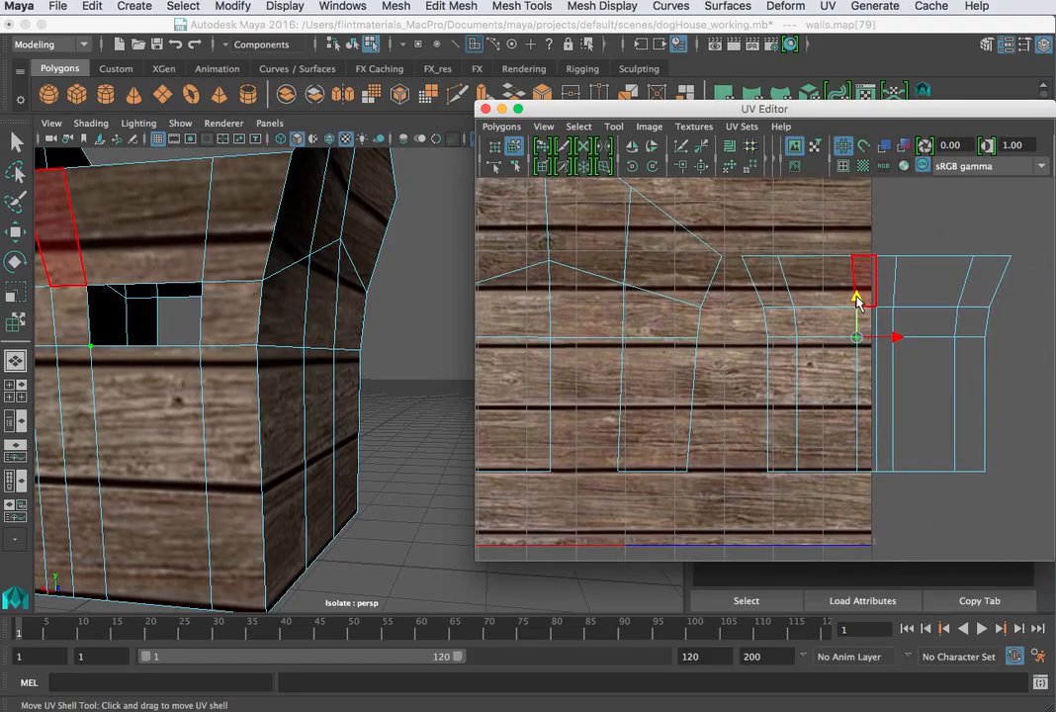
Inspect the plank alignment across all corners and walls of the dog house.
scroll(191, 392, down, 5)
alt+drag(335, 415, 264, 419)
alt+right_drag(337, 414, 537, 414)
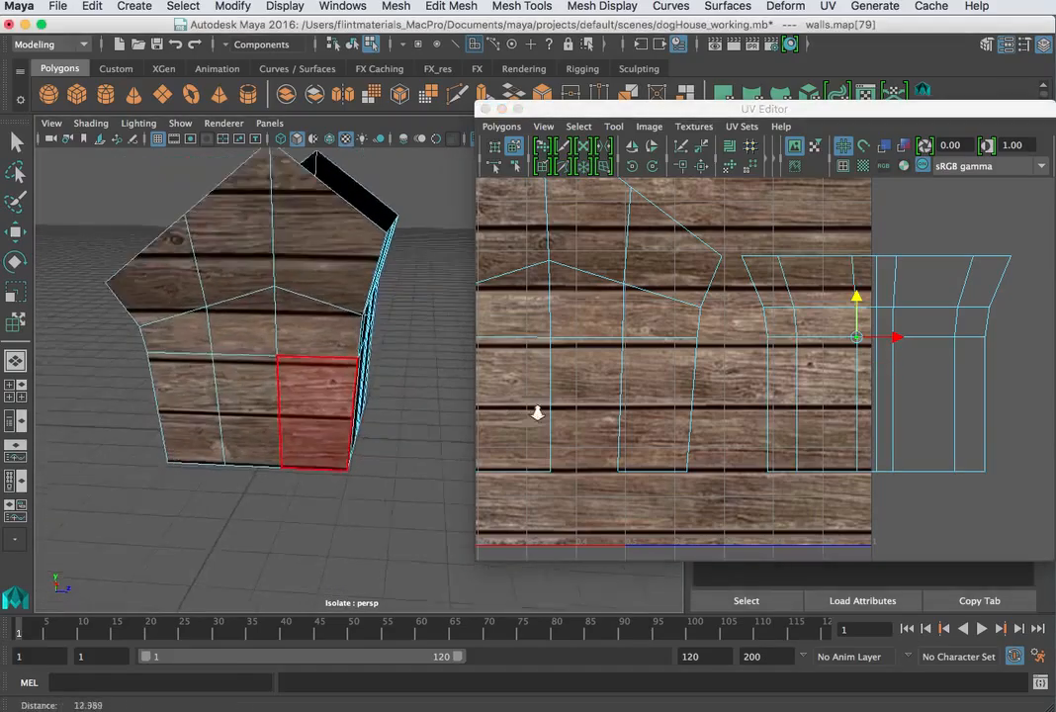
alt+drag(537, 413, 245, 427)
alt+right_drag(246, 427, 455, 401)
alt+drag(455, 401, 491, 415)
scroll(571, 453, down, 3)
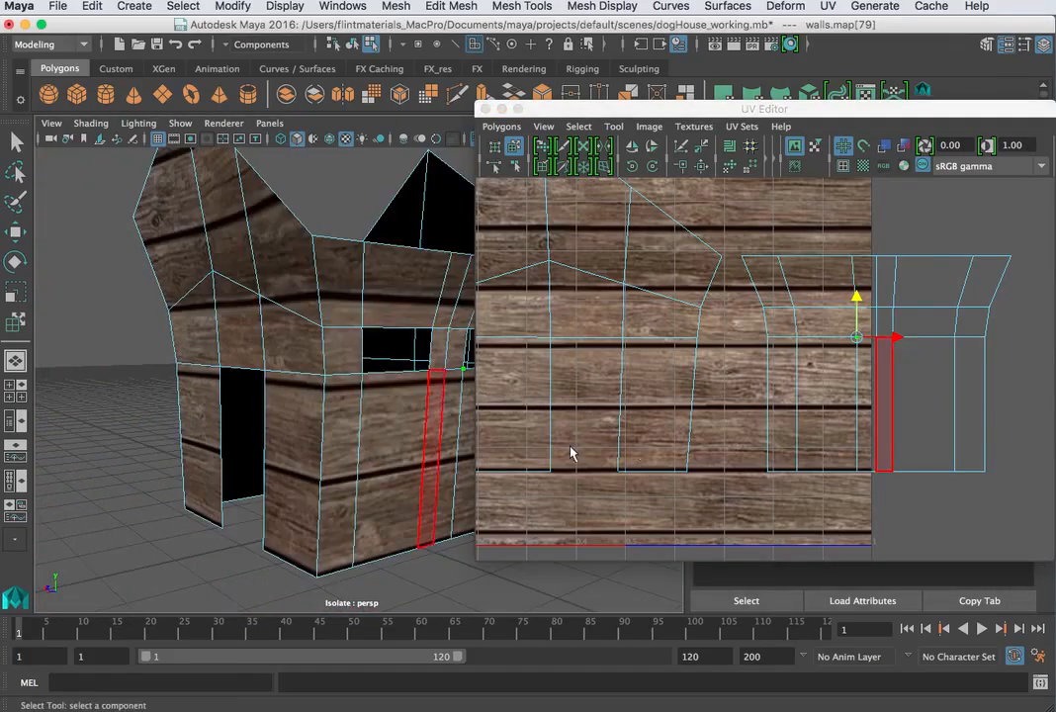
scroll(856, 434, down, 6)
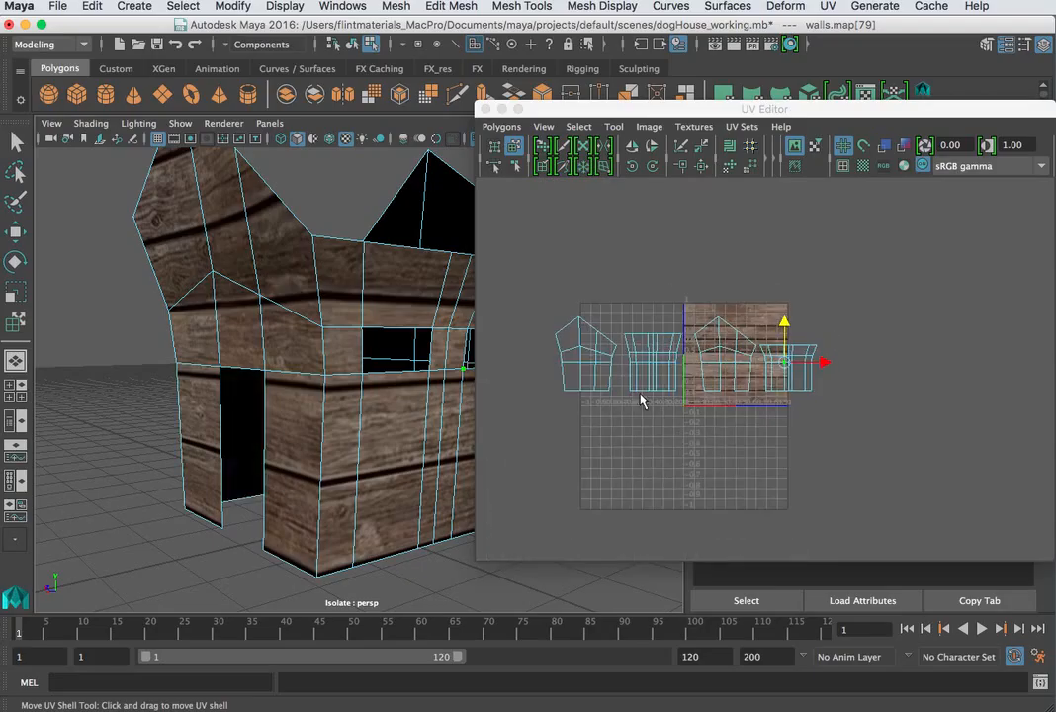
alt+drag(445, 436, 252, 425)
scroll(314, 424, down, 2)
scroll(291, 423, down, 3)
scroll(301, 432, up, 4)
scroll(430, 416, down, 2)
alt+drag(426, 429, 593, 421)
mouse_move(486, 401)
alt+middle_down()
mouse_move(429, 423)
mouse_move(501, 415)
alt+middle_up()
alt+middle_drag(421, 387, 298, 410)
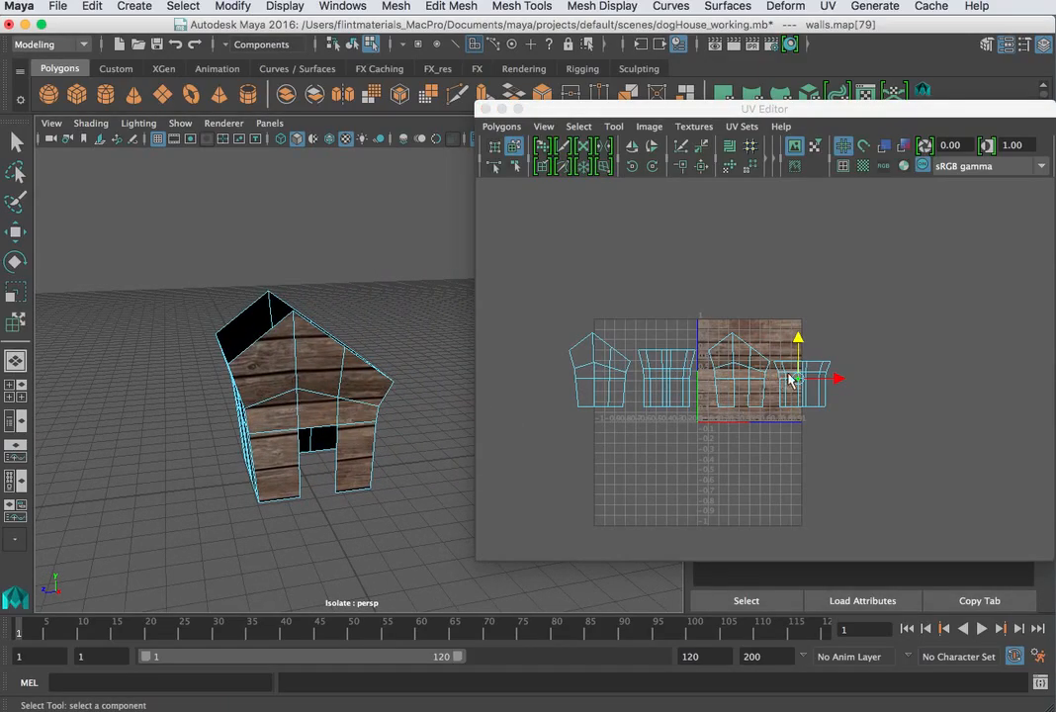
Select the UVs of all four wall shells and scale them up uniformly to make the planks smaller on the walls.
right_drag(783, 400, 876, 369)
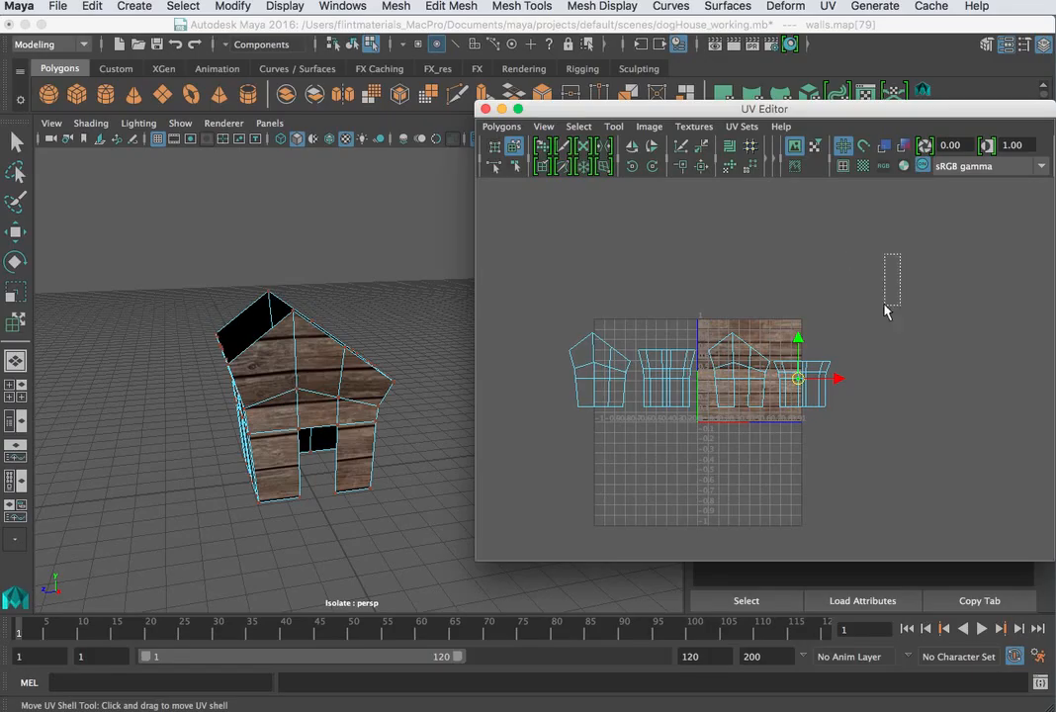
drag(885, 307, 535, 465)
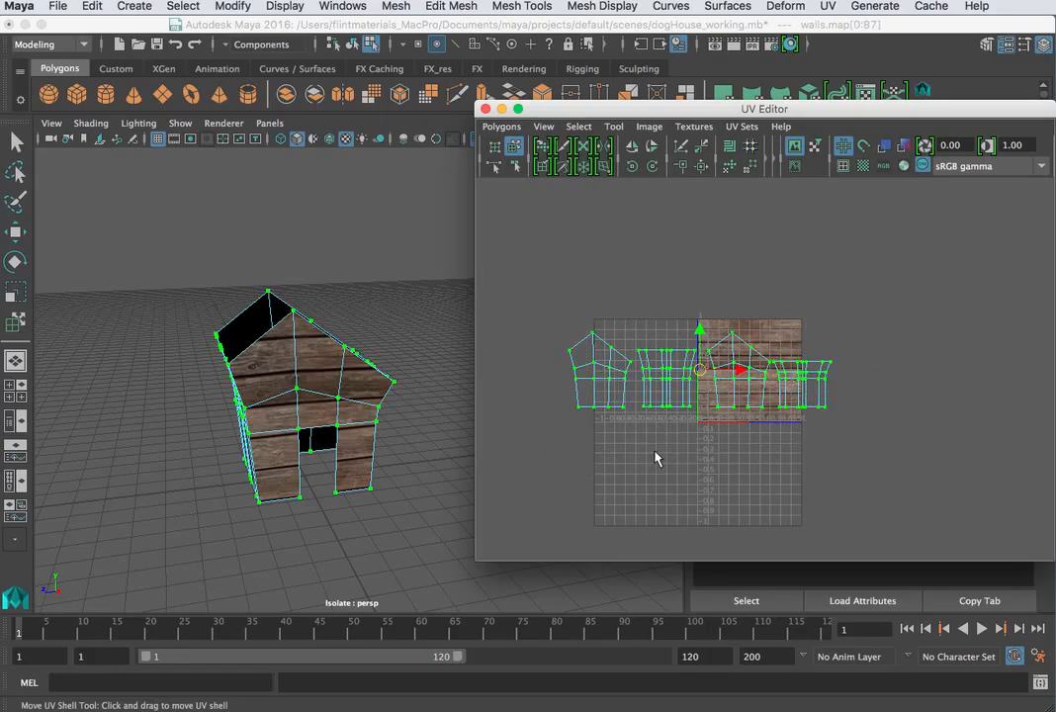
key(r)
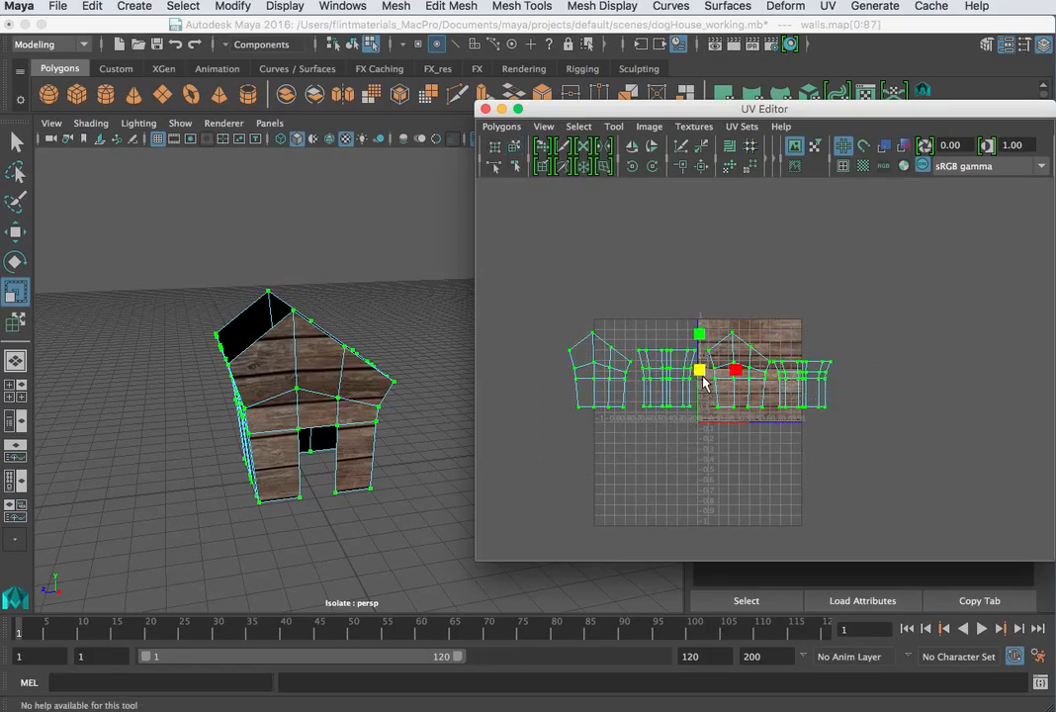
drag(700, 372, 749, 382)
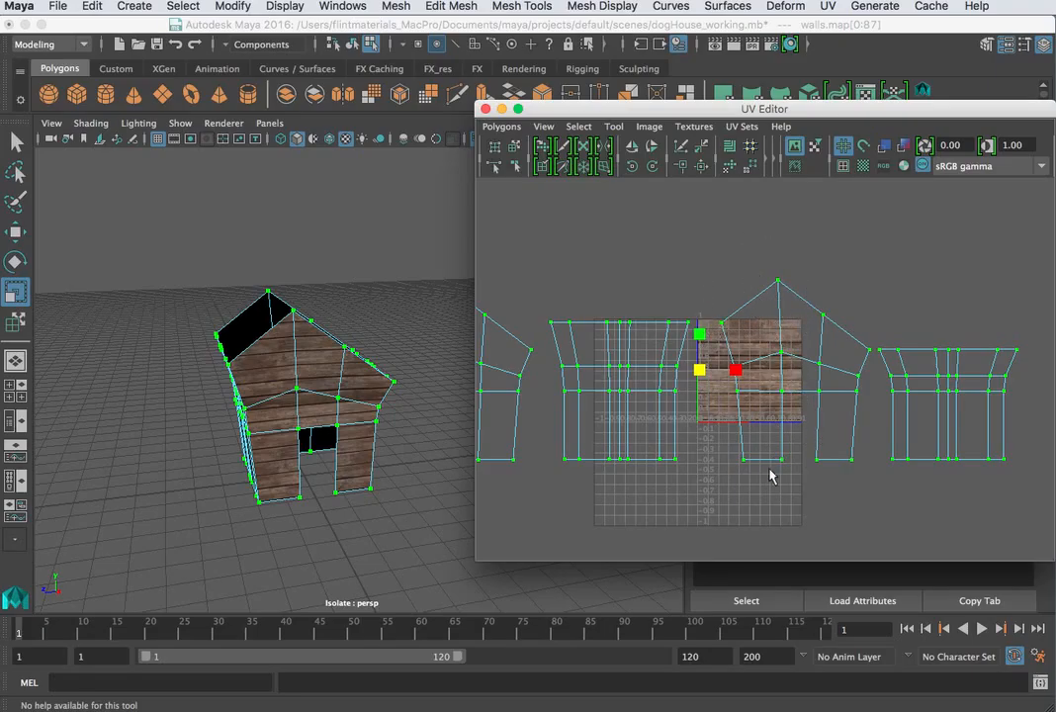
scroll(375, 462, up, 3)
click(345, 468)
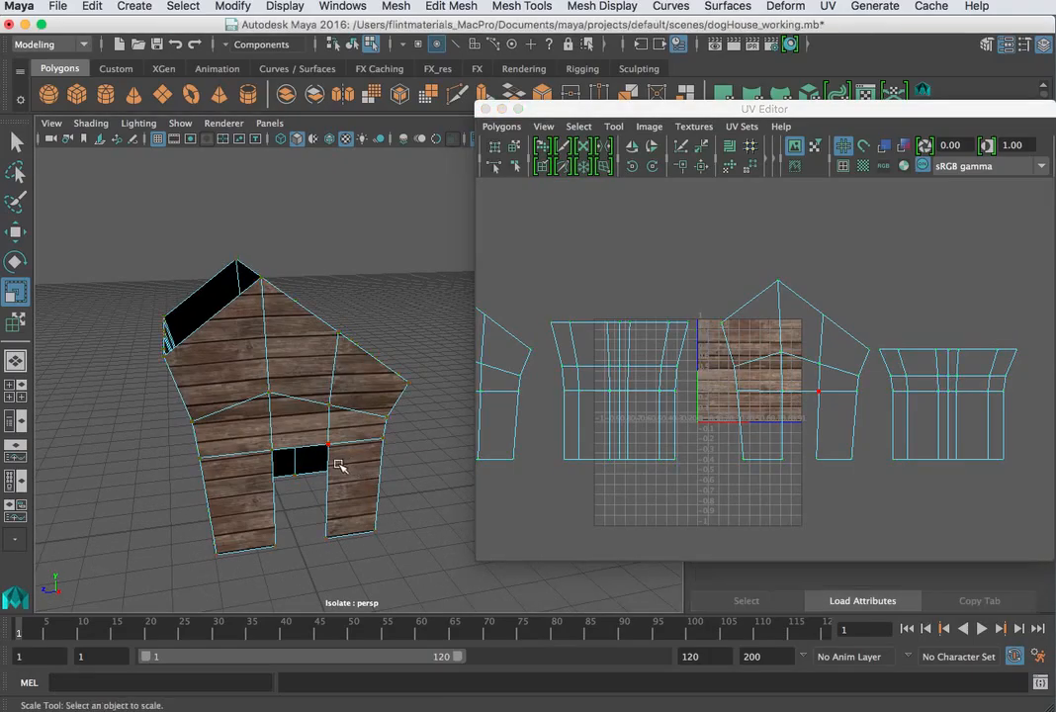
alt+drag(331, 463, 332, 450)
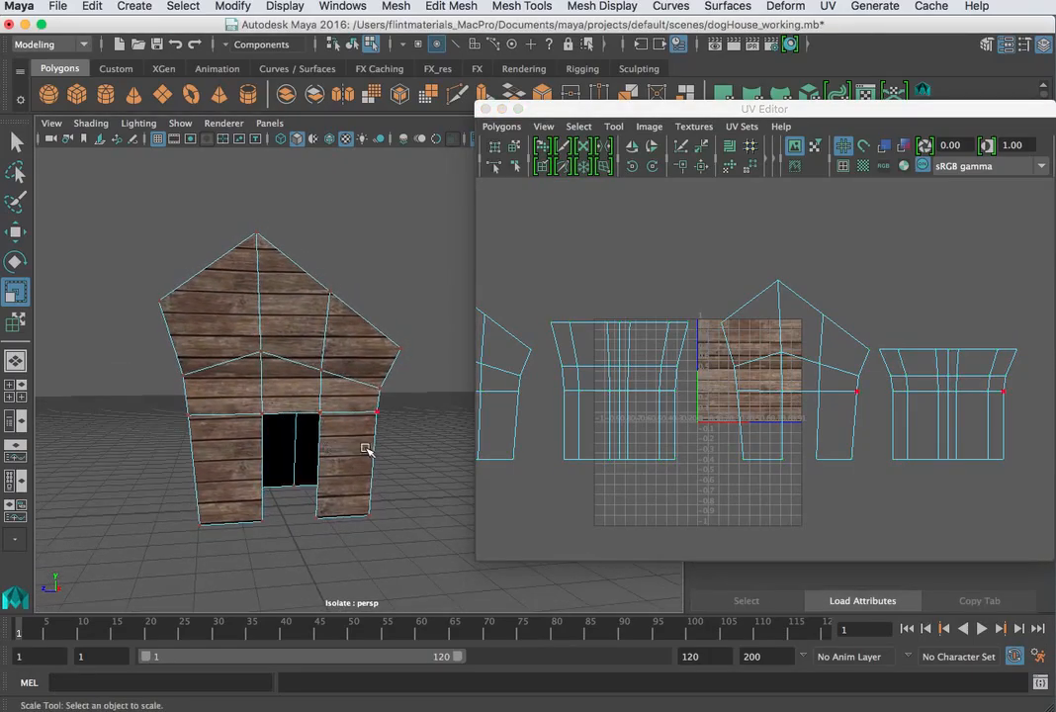
Select the UVs of all four wall shells and raise them slightly together to shift the planks on the walls.
right_drag(811, 379, 856, 370)
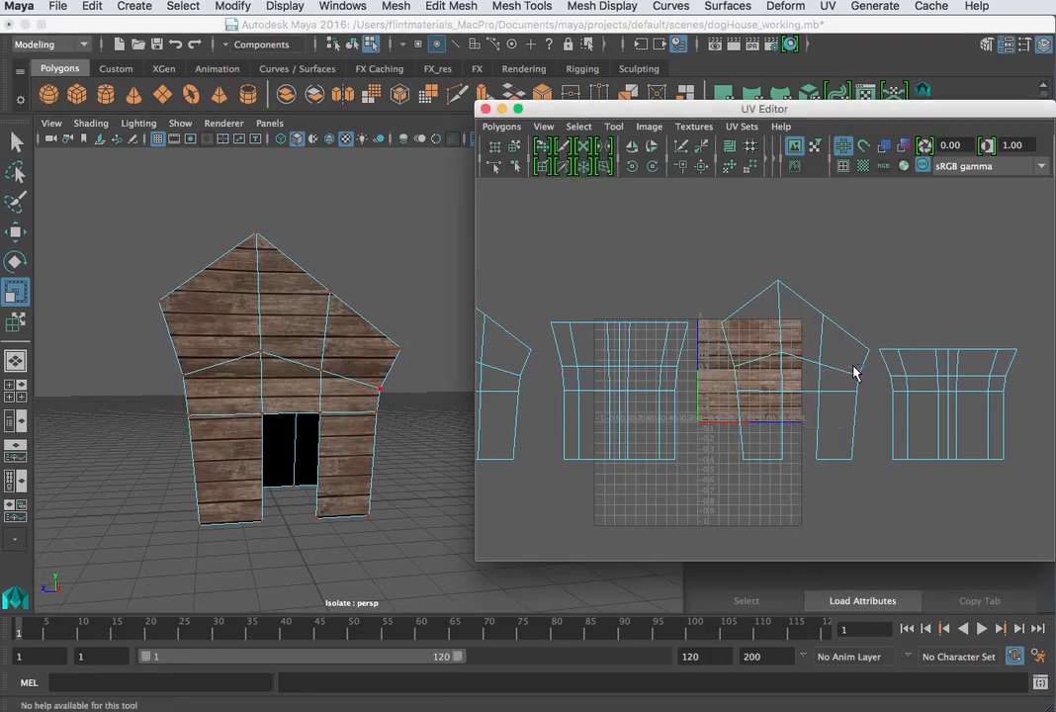
scroll(856, 370, down, 2)
drag(989, 259, 465, 490)
key(w)
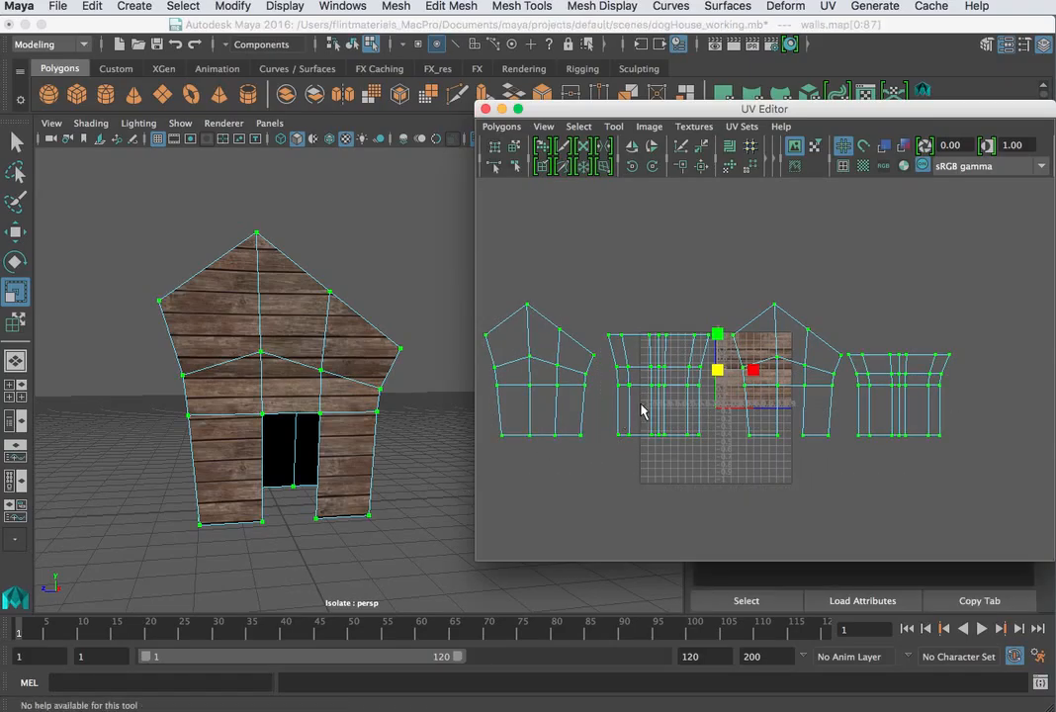
drag(719, 329, 719, 329)
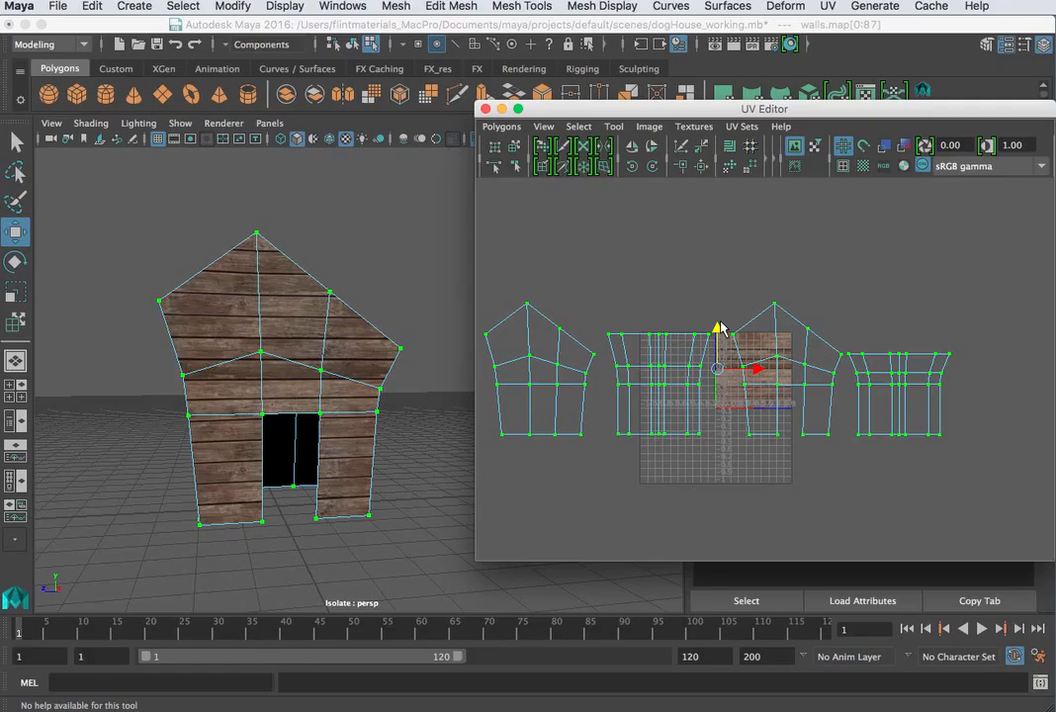
Scale all four wall shells down uniformly to make the planks larger on the dog house.
alt+drag(215, 438, 193, 448)
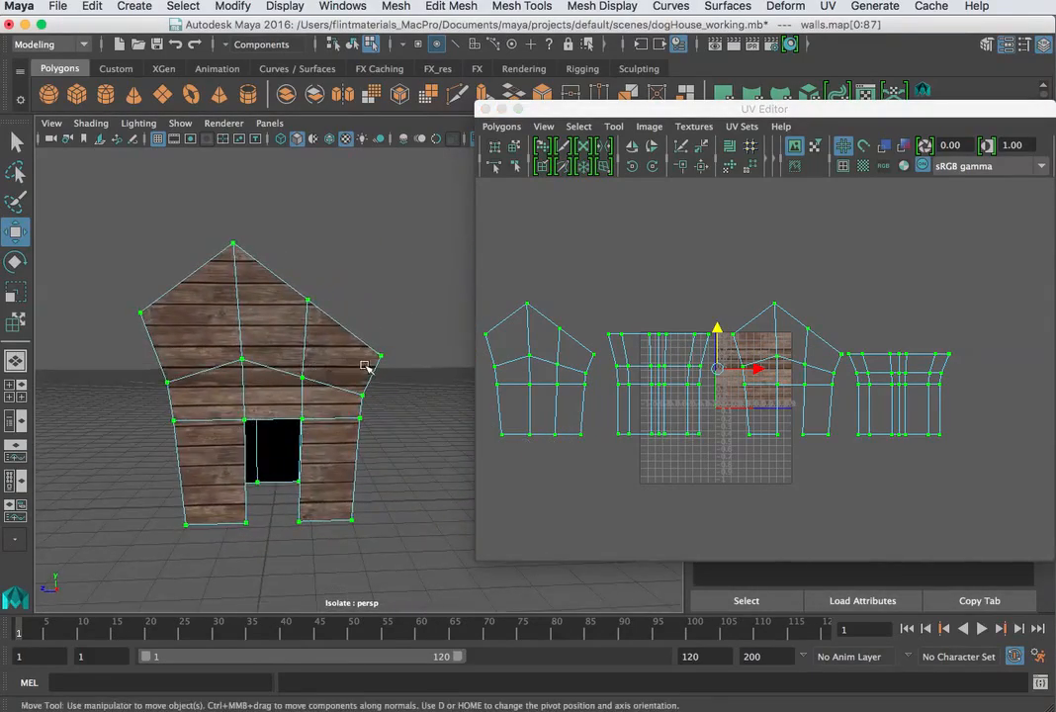
key(r)
drag(722, 372, 720, 337)
Move all four wall shells up slightly together to fine-tune the planks' height around the doorway and windows.
key(w)
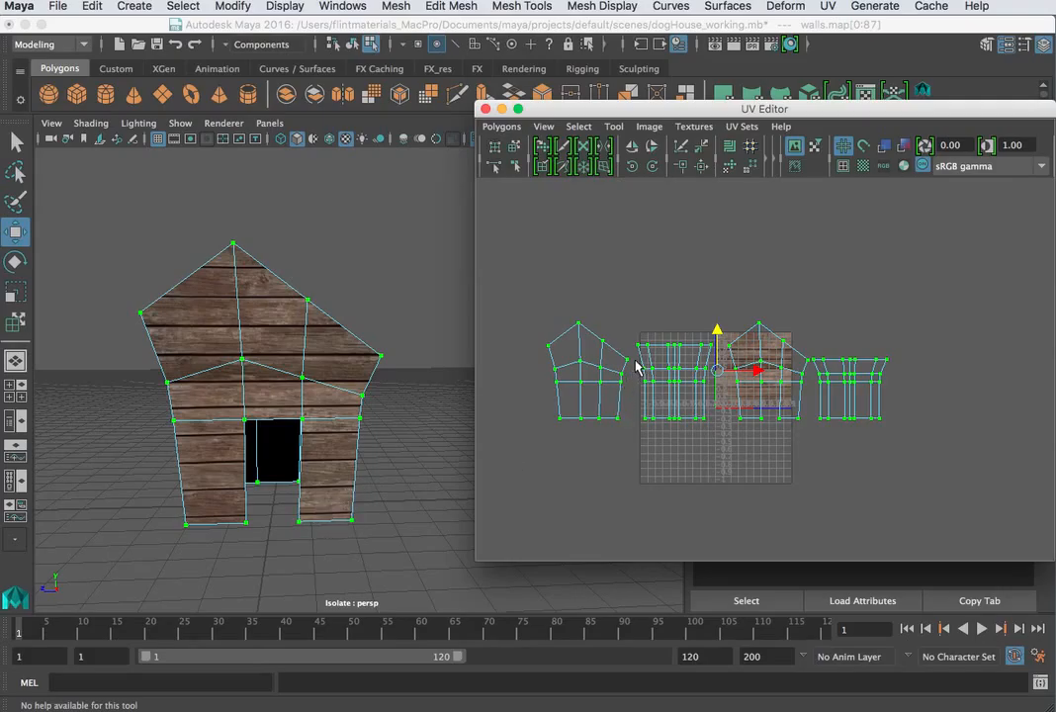
drag(718, 330, 725, 329)
scroll(388, 443, up, 4)
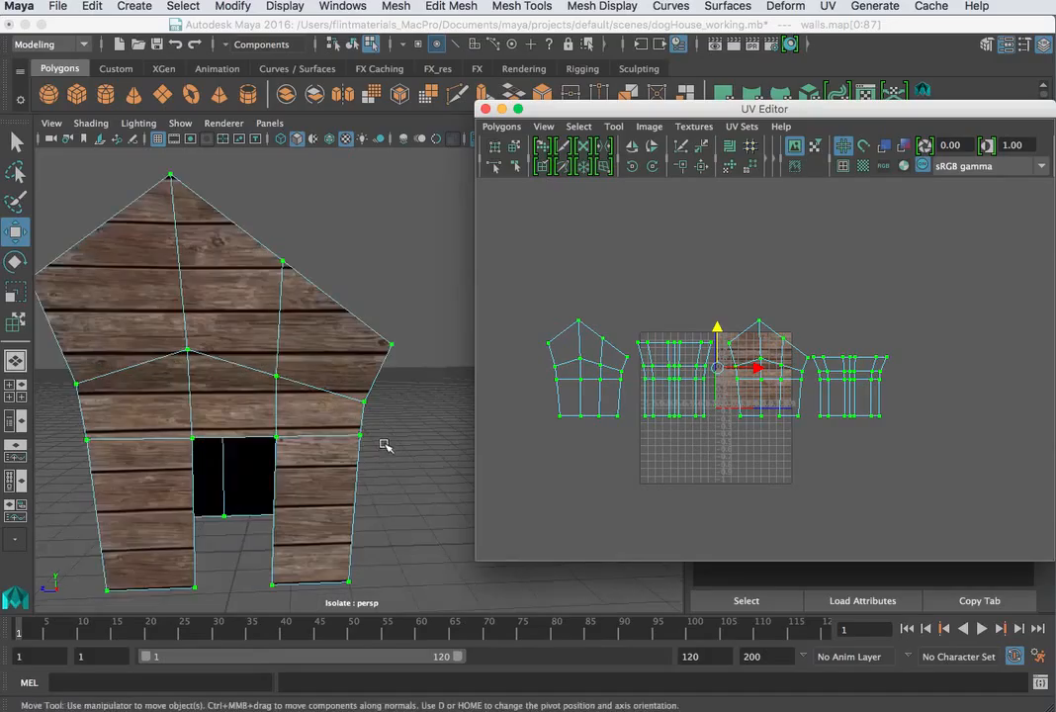
alt+drag(255, 489, 352, 475)
drag(723, 337, 723, 335)
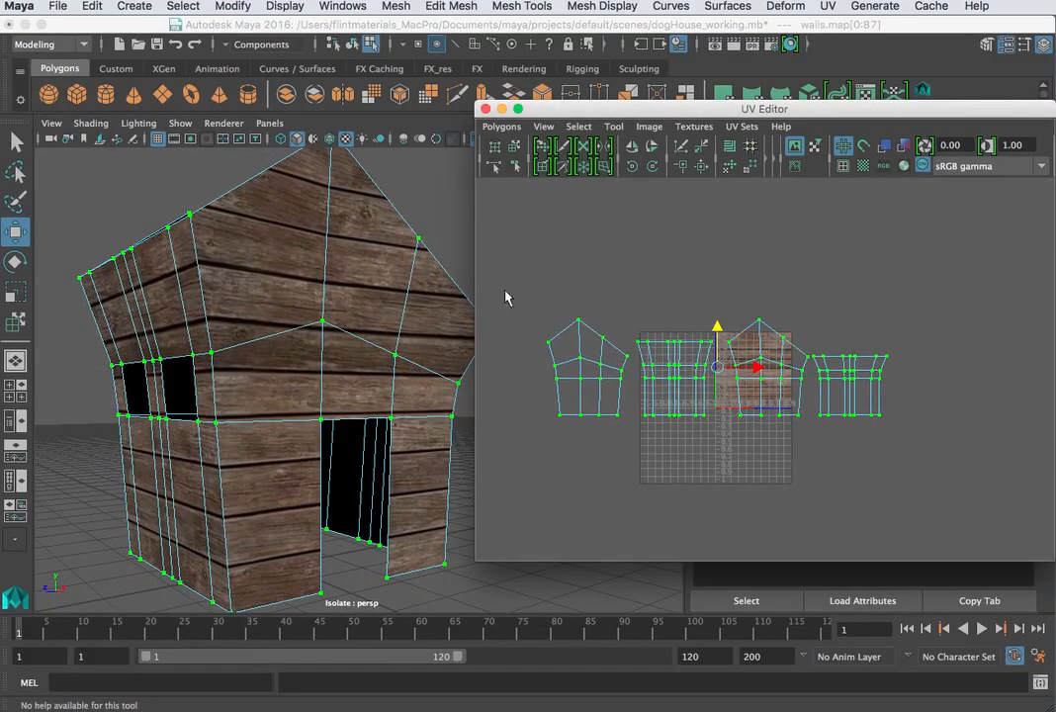
Clear the UV selection and return the walls to object mode, with the whole dog house in view.
click(425, 218)
right_drag(284, 352, 372, 328)
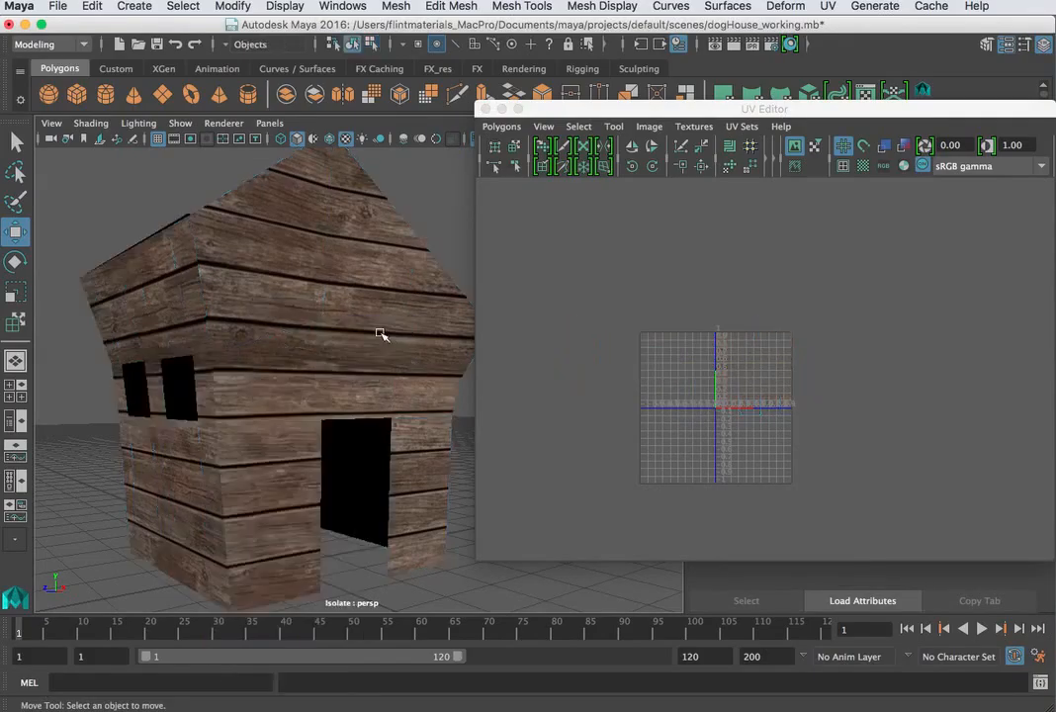
scroll(358, 345, down, 5)
alt+drag(358, 346, 396, 395)
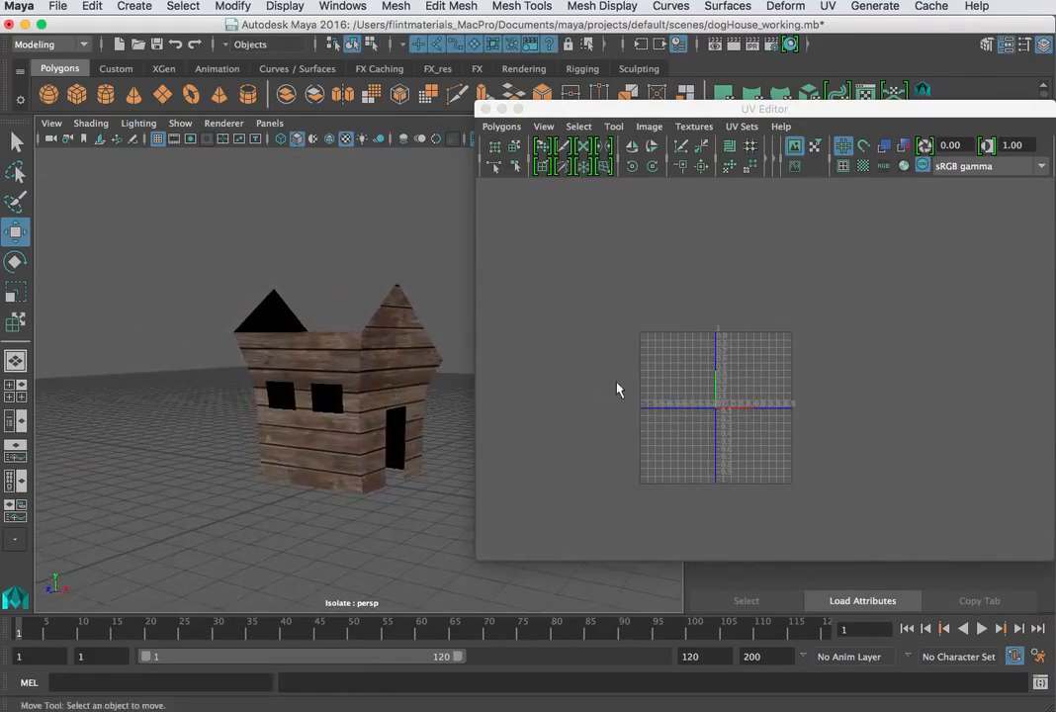
Examine the walls' UV shell layout against the texture, and inspect the deselected dog house for plank size and corner alignment.
click(418, 364)
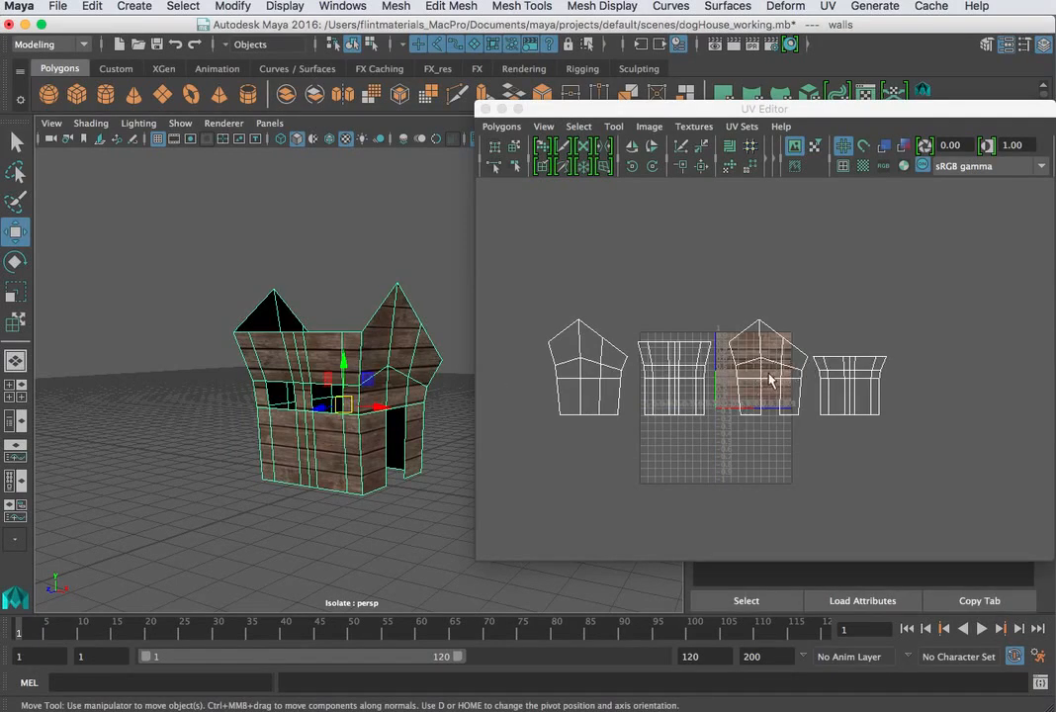
scroll(772, 374, up, 2)
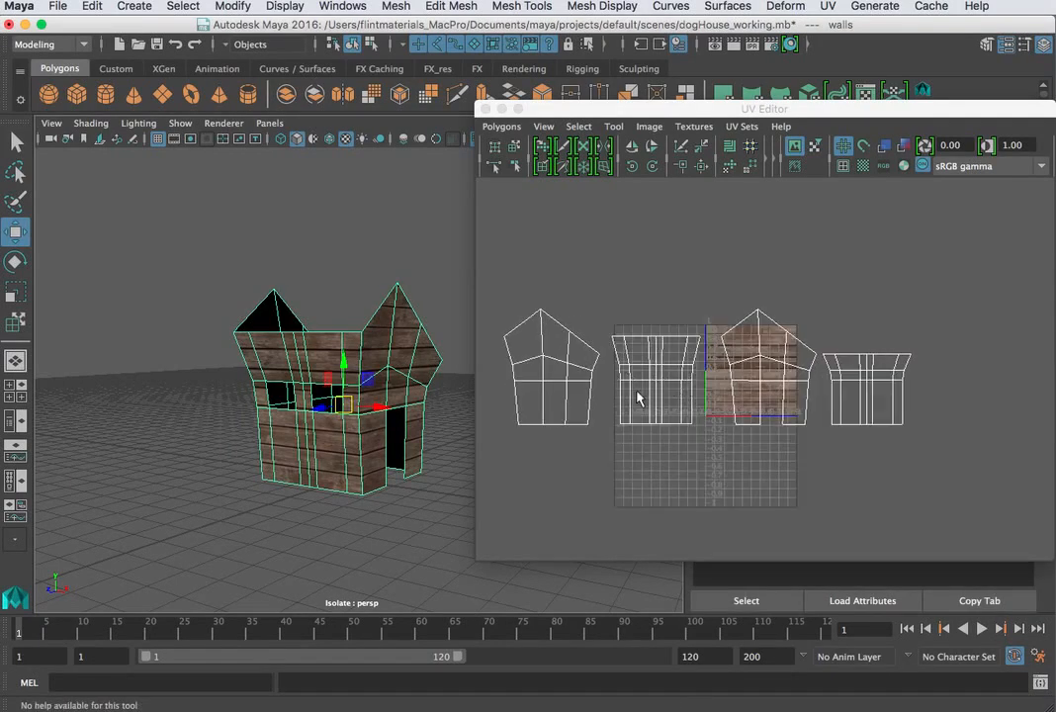
alt+middle_drag(396, 398, 286, 380)
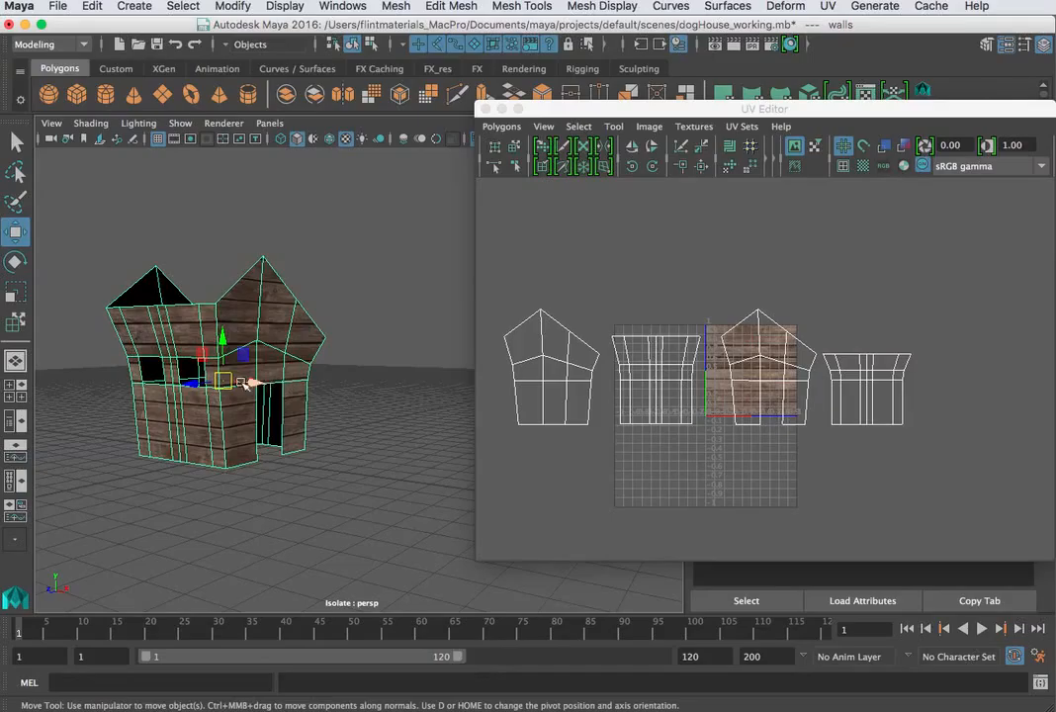
alt+drag(184, 371, 164, 358)
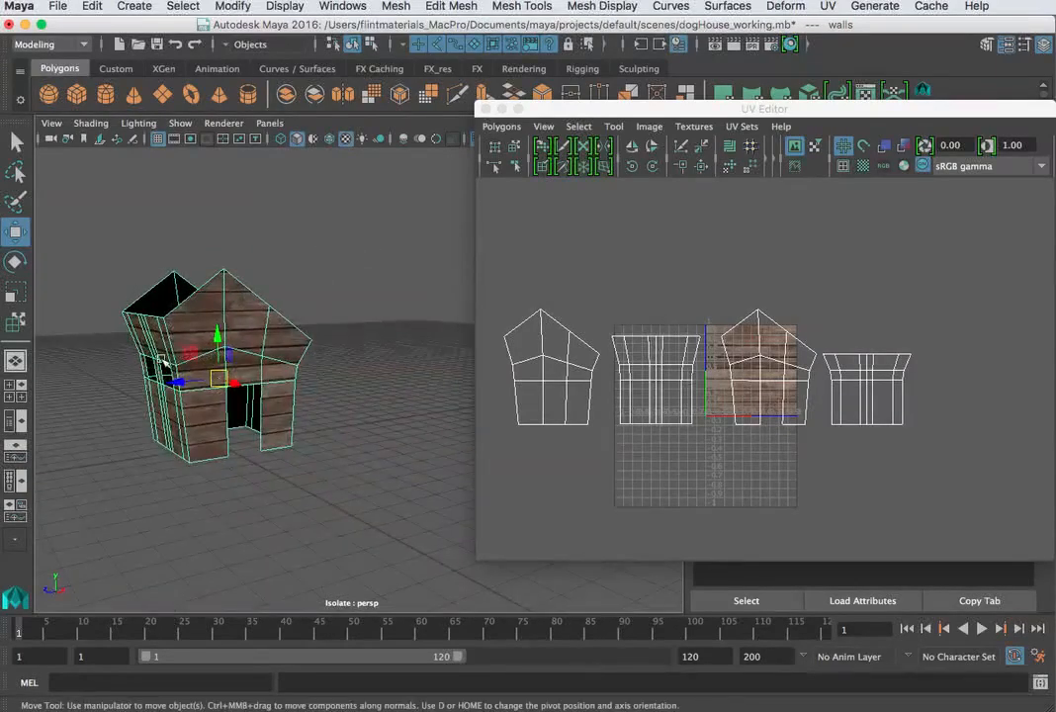
right_click(261, 336)
click(341, 311)
click(336, 362)
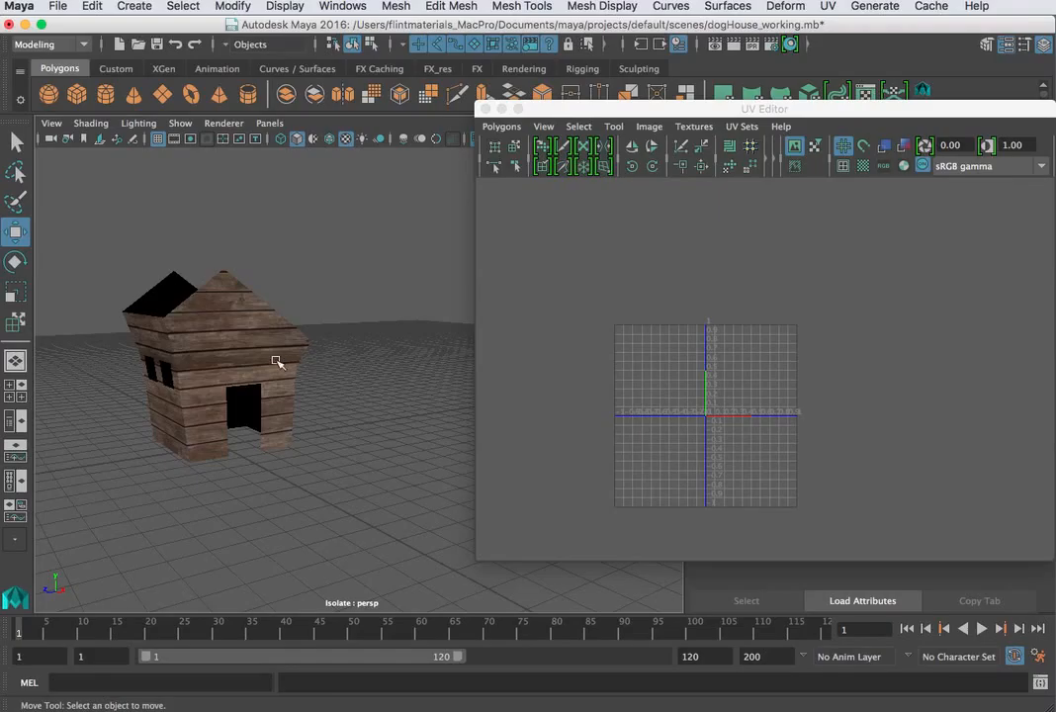
mouse_move(277, 362)
alt+mouse_down()
mouse_move(368, 358)
mouse_move(231, 363)
mouse_move(297, 362)
alt+mouse_up()
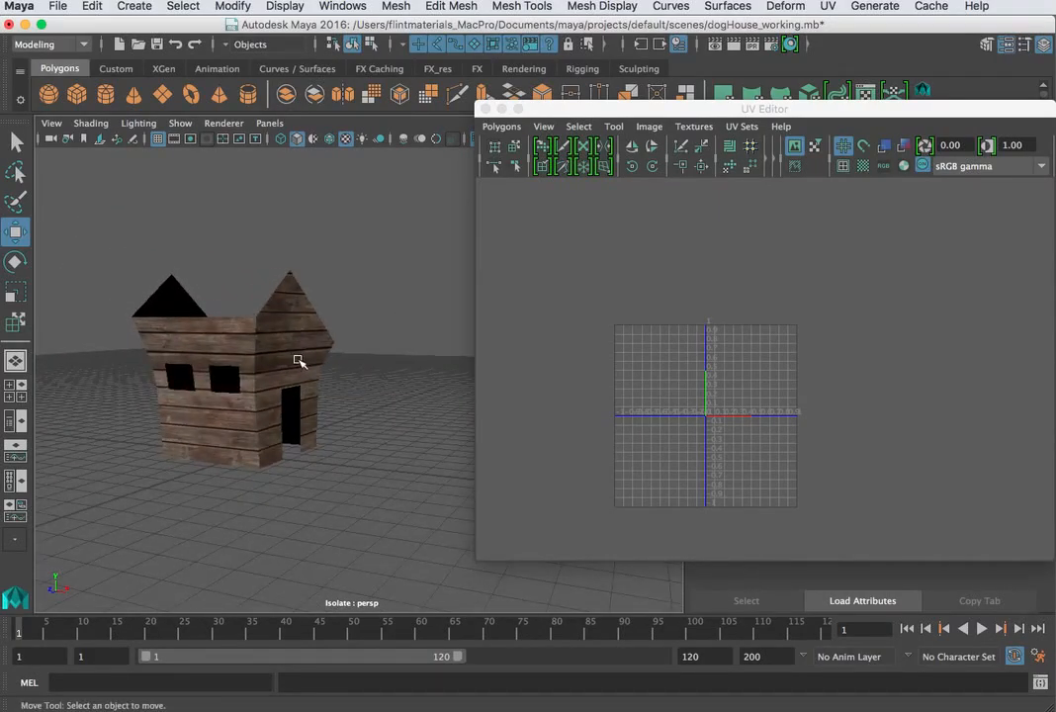